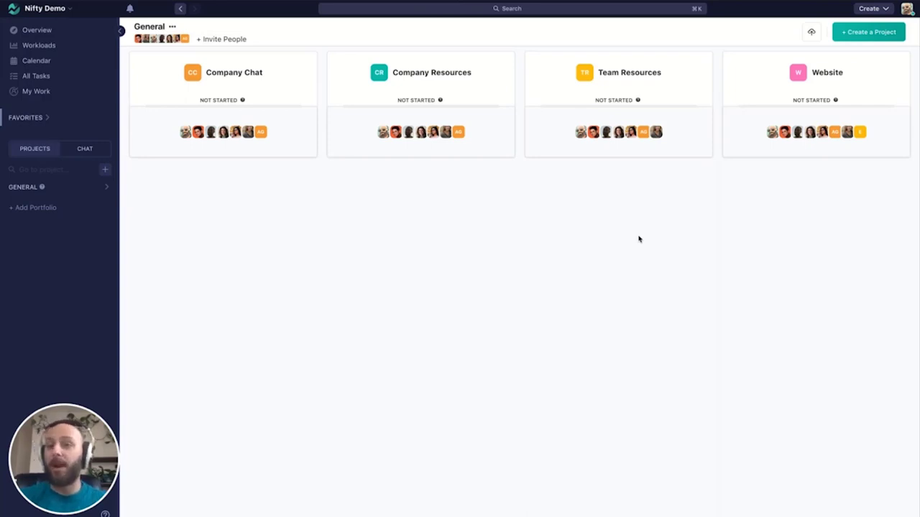
# Create a portfolio named Web Projects, adding all the listed people except the second one as members
pyautogui.click(105, 170)
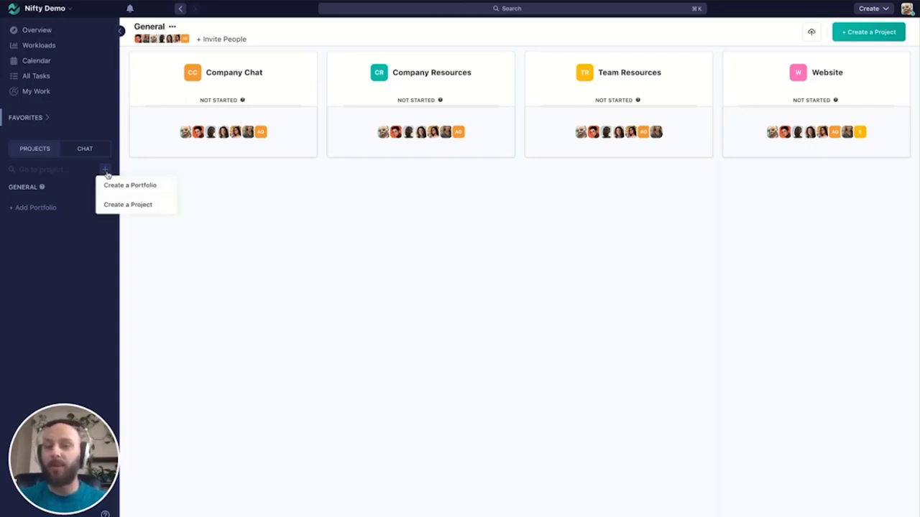
pyautogui.click(133, 185)
pyautogui.click(400, 159)
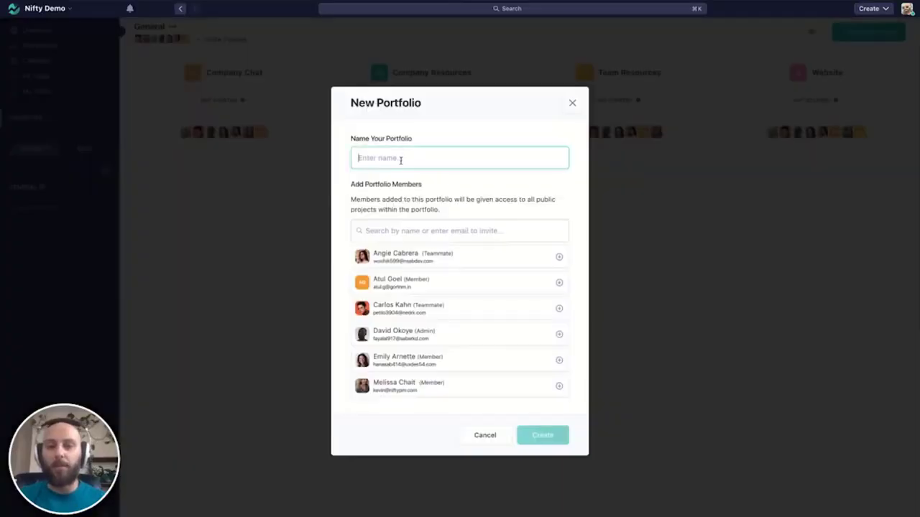
pyautogui.write('Web Projects')
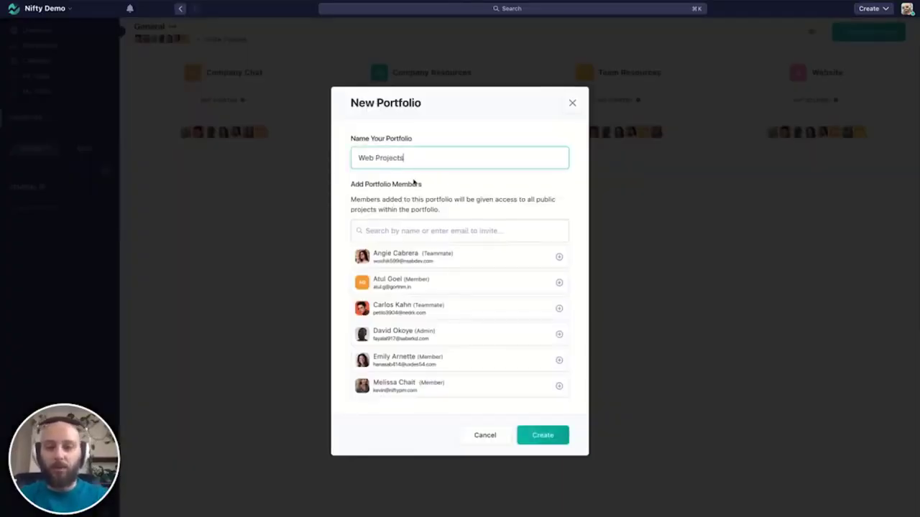
pyautogui.click(401, 255)
pyautogui.click(415, 310)
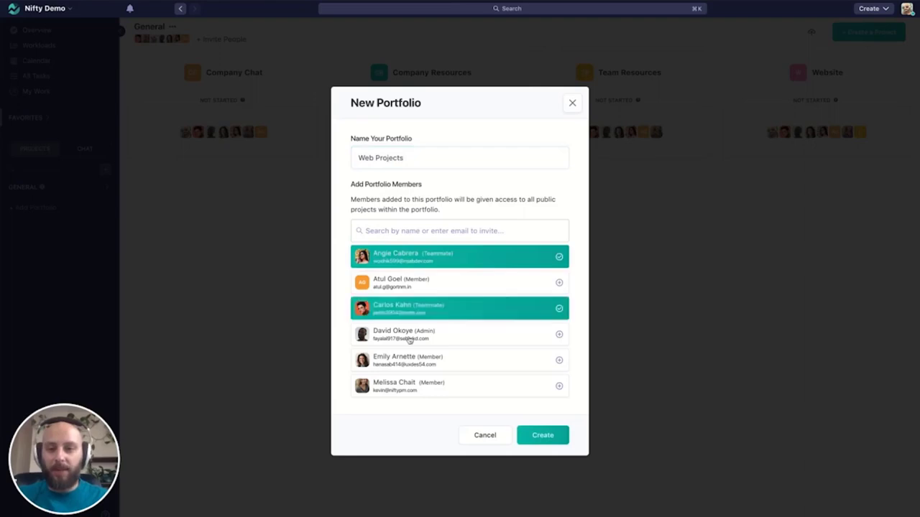
pyautogui.click(410, 337)
pyautogui.click(410, 363)
pyautogui.click(427, 391)
pyautogui.click(527, 433)
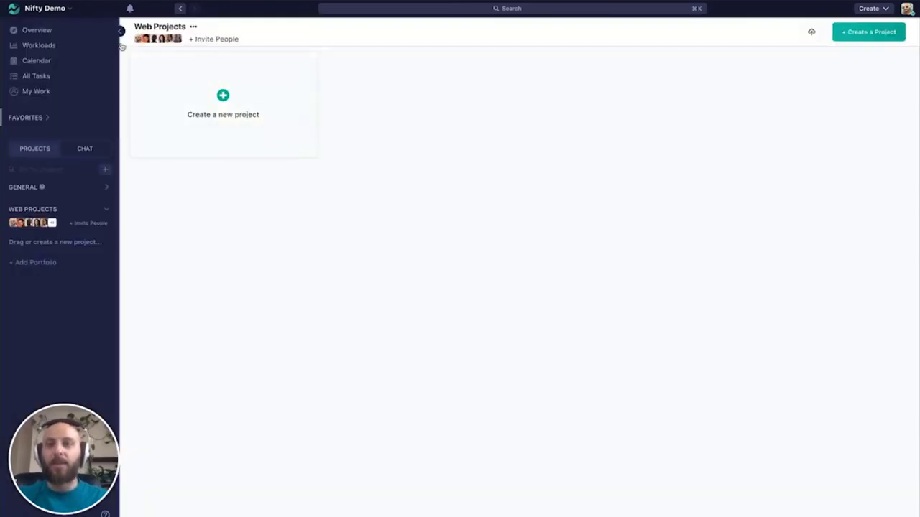
# Create a blank project named Website in the Web Projects portfolio, with List View as the default task view
pyautogui.moveTo(174, 43)
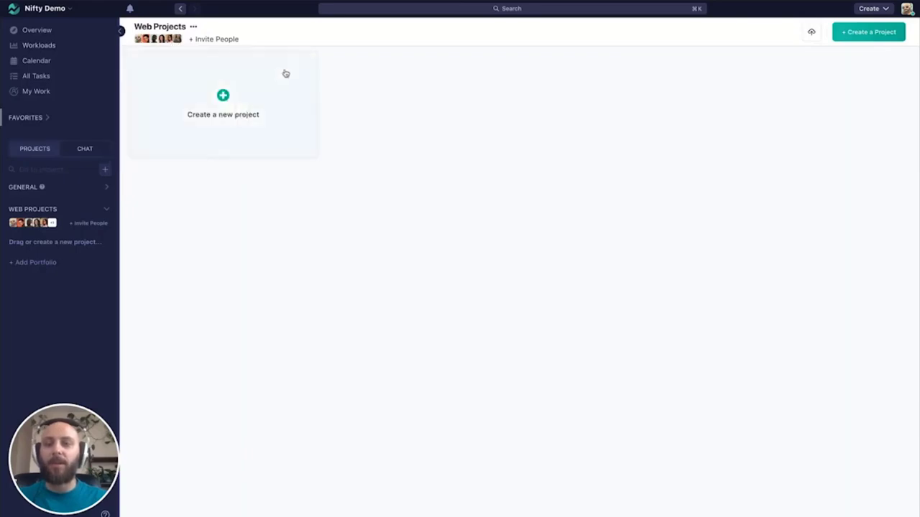
pyautogui.click(225, 94)
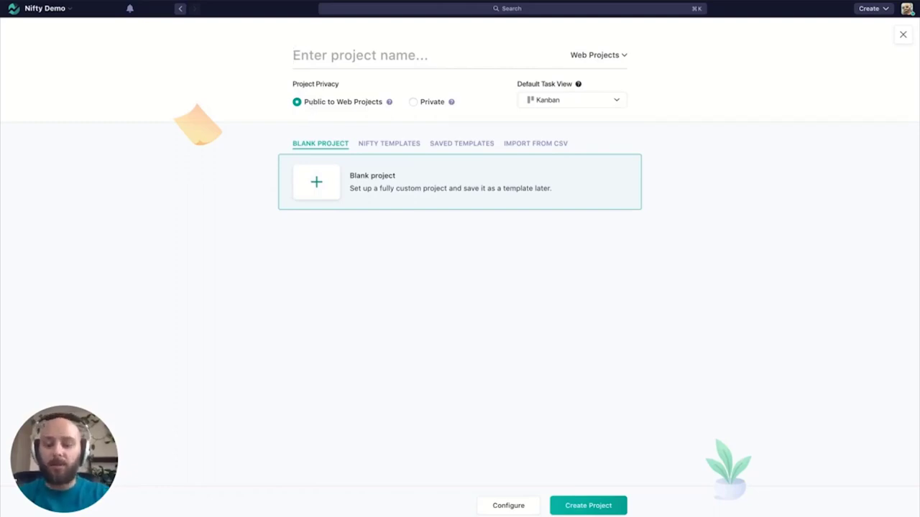
pyautogui.write('Website')
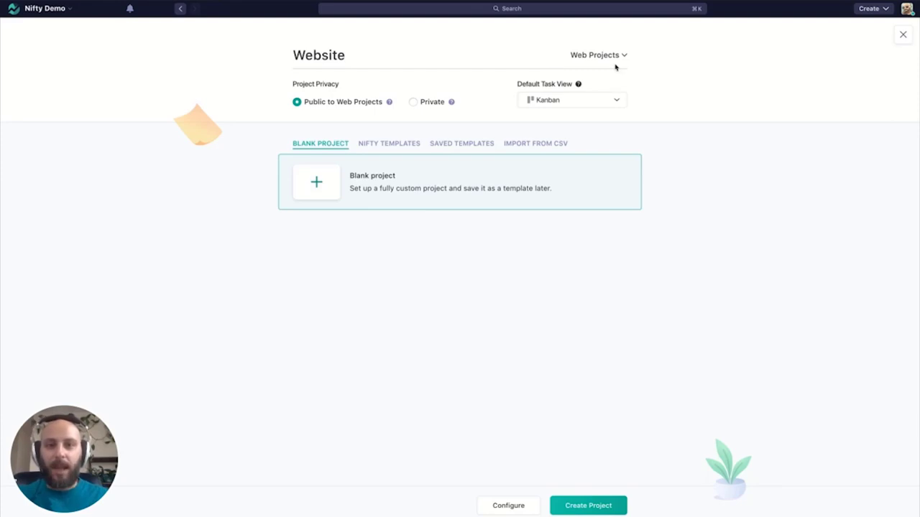
pyautogui.click(618, 102)
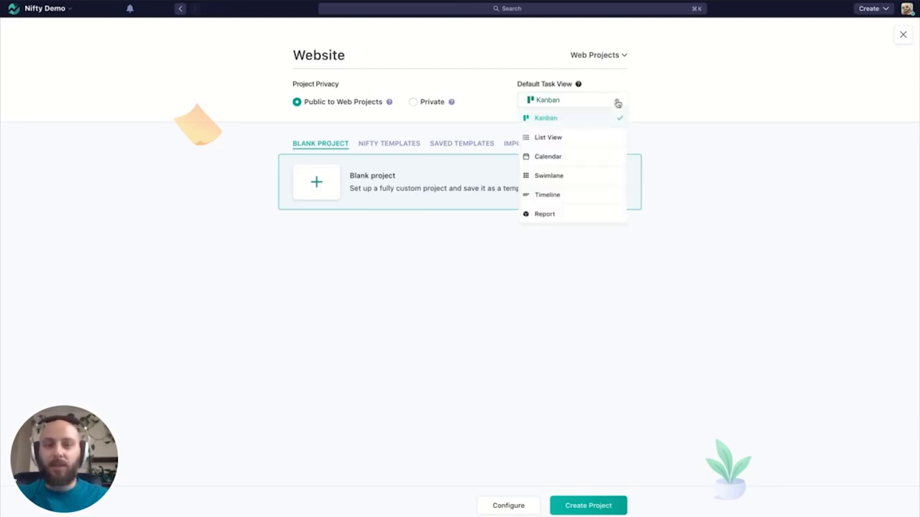
pyautogui.click(572, 138)
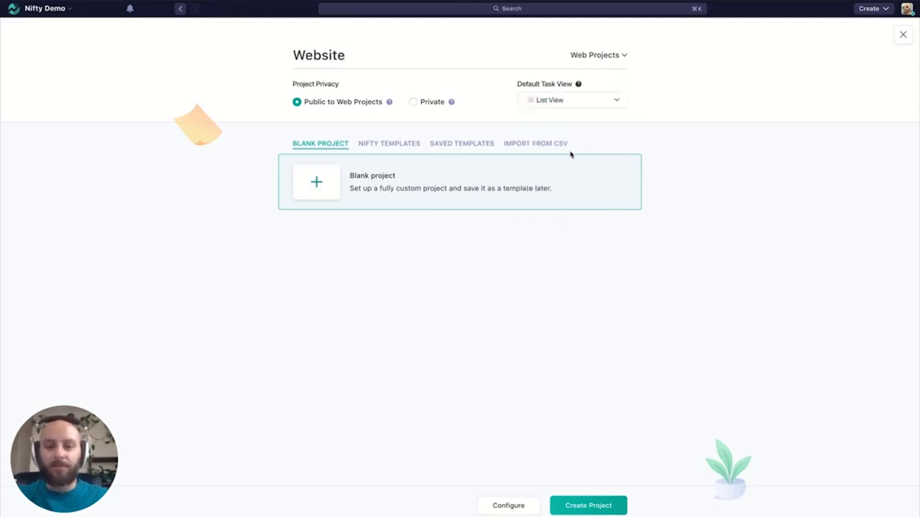
pyautogui.click(602, 506)
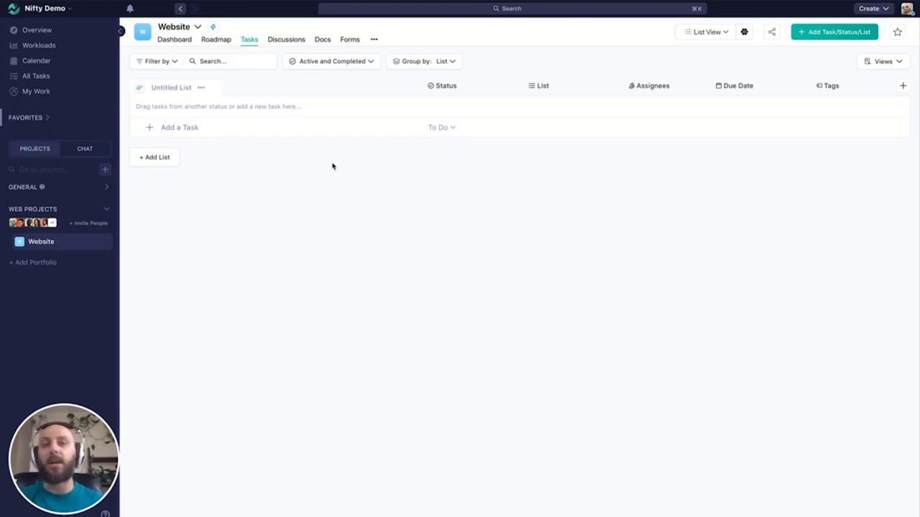
# Rename the Website project's untitled task list to Kickoff
pyautogui.click(202, 88)
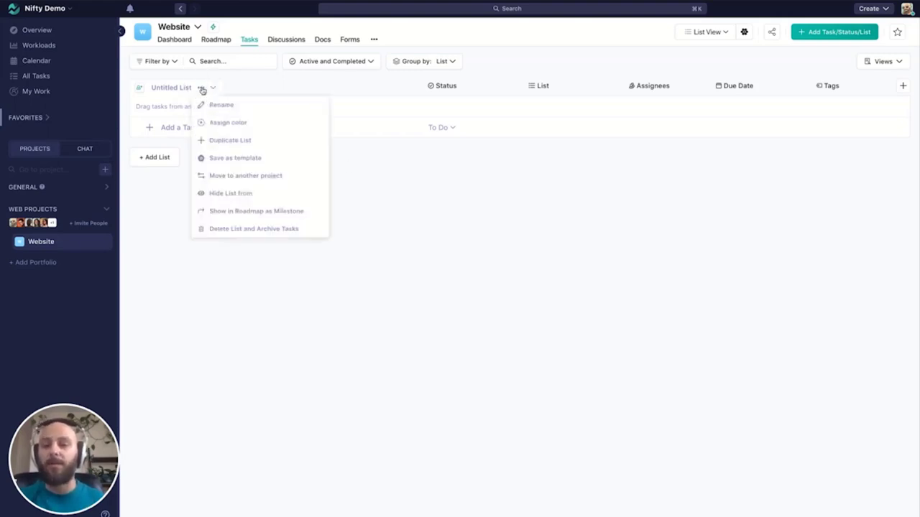
pyautogui.click(251, 108)
pyautogui.moveTo(244, 108); pyautogui.dragTo(182, 111)
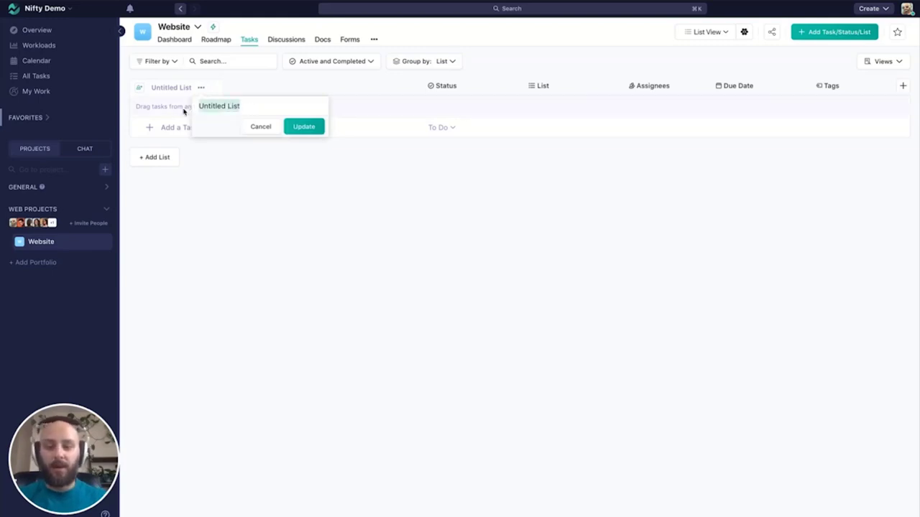
pyautogui.write('Kickoff')
pyautogui.press('Return')
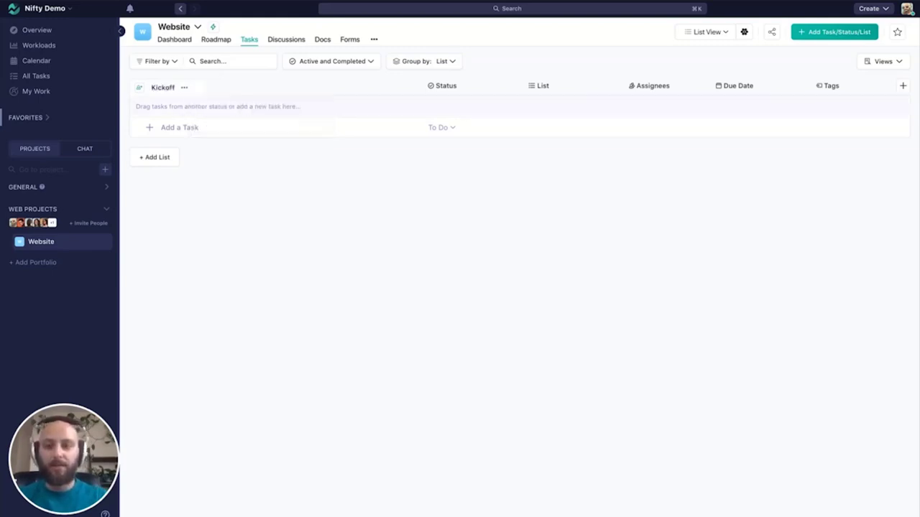
# Add the tasks "Kickoff Call" and "Gather Requirements" to the Kickoff list
pyautogui.click(219, 127)
pyautogui.write('Kicko')
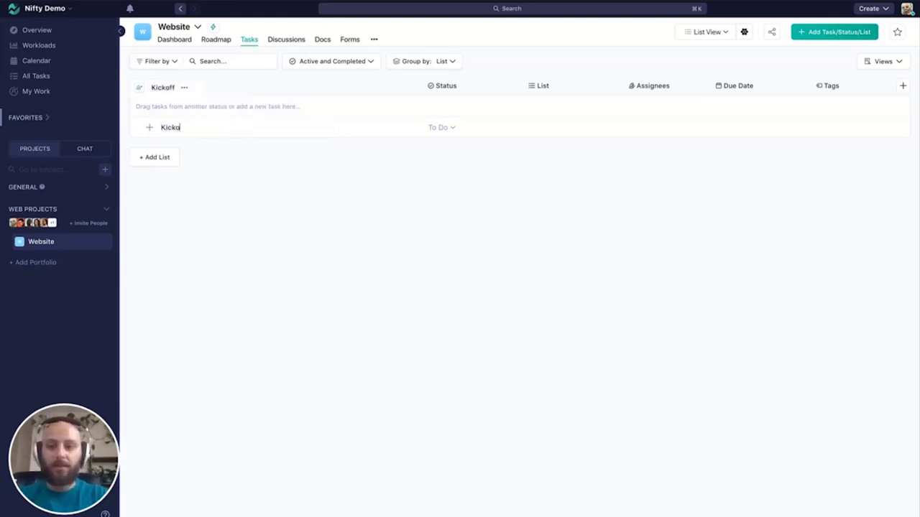
pyautogui.write('ff Call')
pyautogui.press('Return')
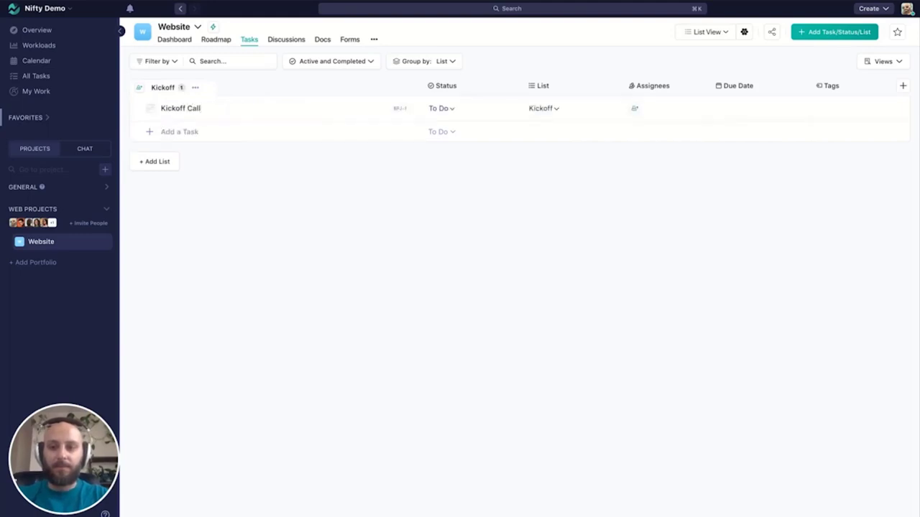
pyautogui.write('Gather ')
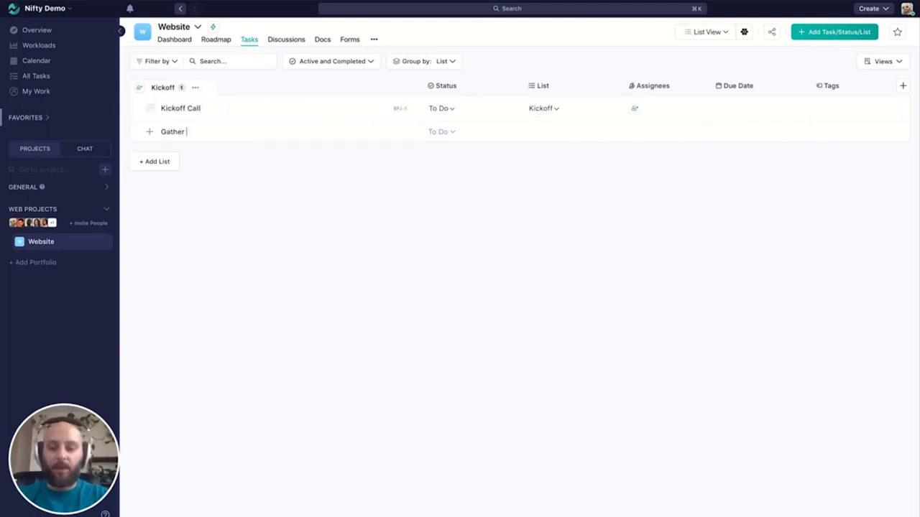
pyautogui.write('Requirements')
pyautogui.press('Return')
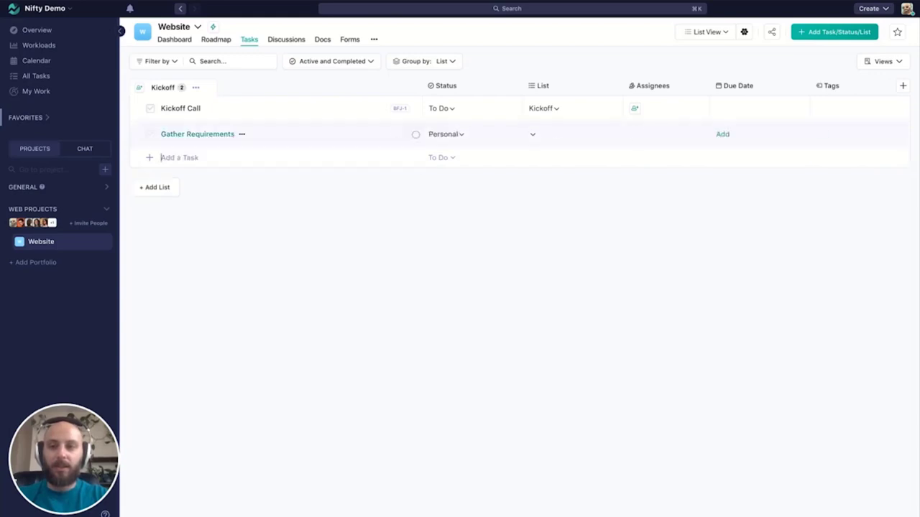
# Add the tasks "Create Information Architecture" and "Write Copy" to the Kickoff list
pyautogui.write('Crea')
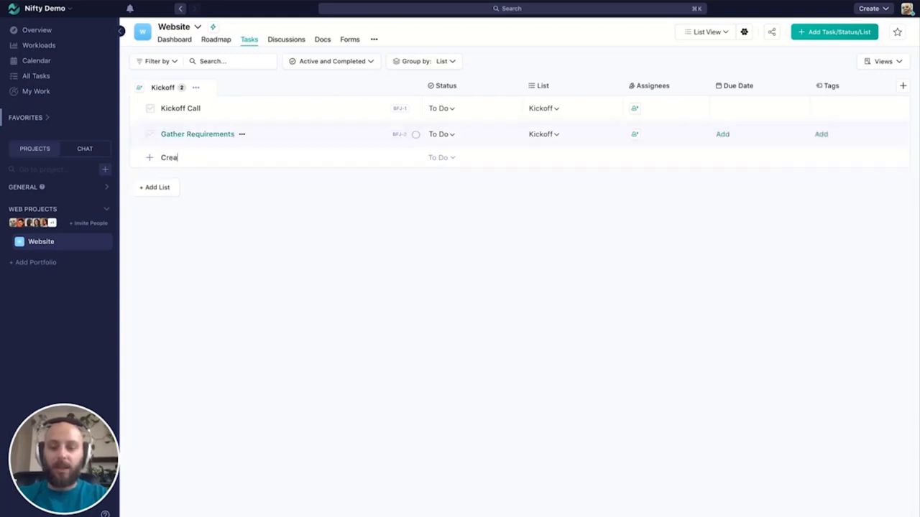
pyautogui.write('te Information A')
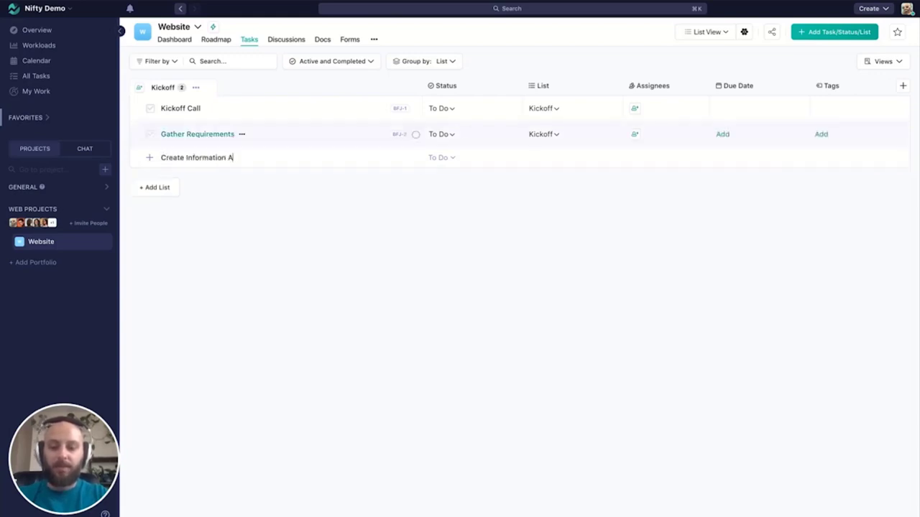
pyautogui.write('rchitecture')
pyautogui.press('Return')
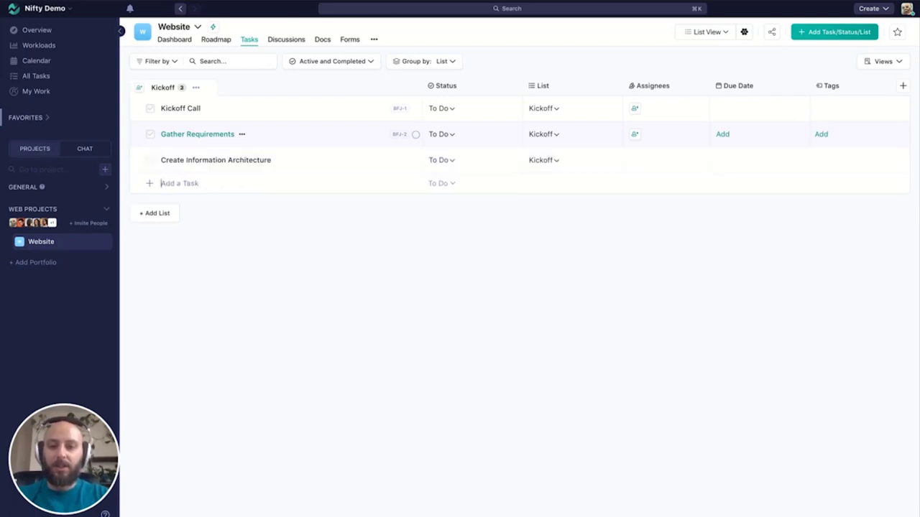
pyautogui.write('Write Copy')
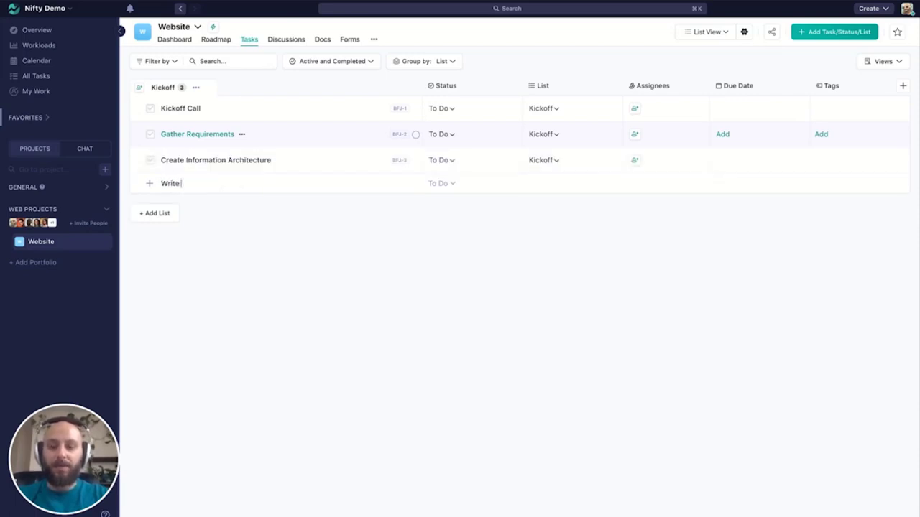
pyautogui.press('Return')
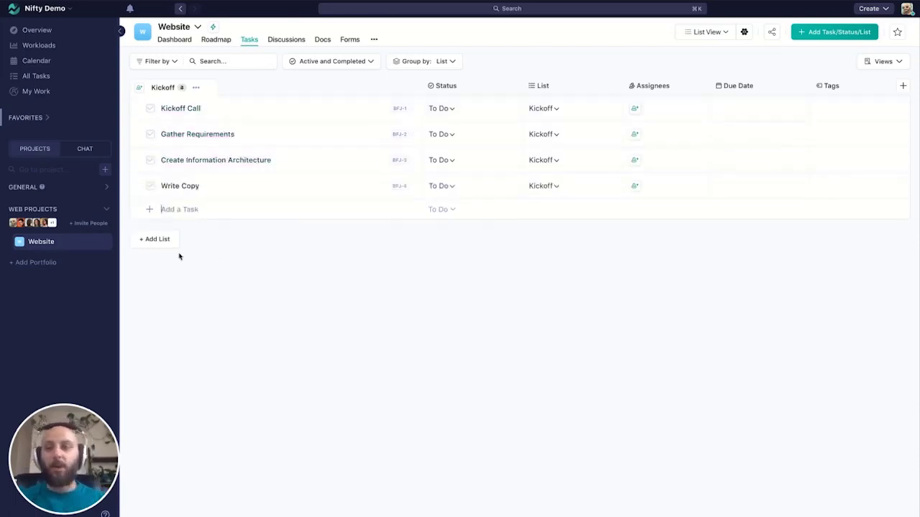
# Create a second task list named Design in the Website project
pyautogui.click(171, 248)
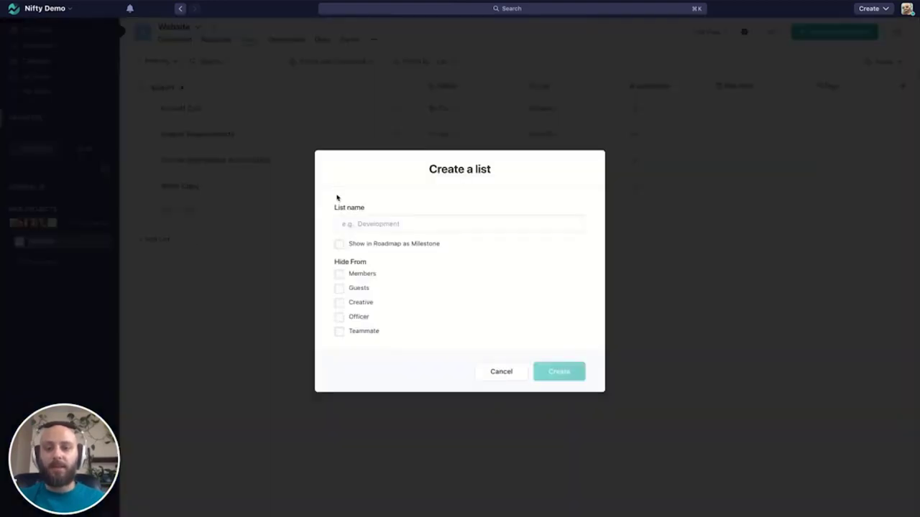
pyautogui.click(376, 225)
pyautogui.write('Design')
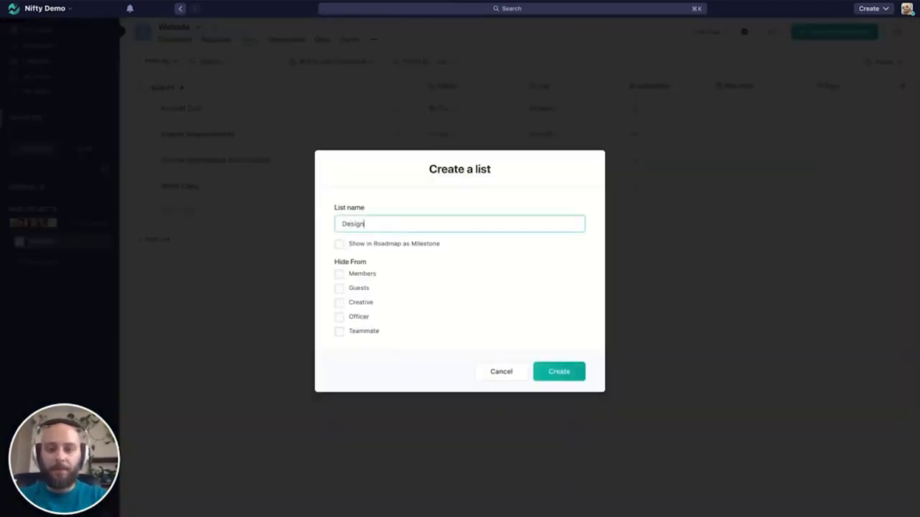
pyautogui.click(559, 372)
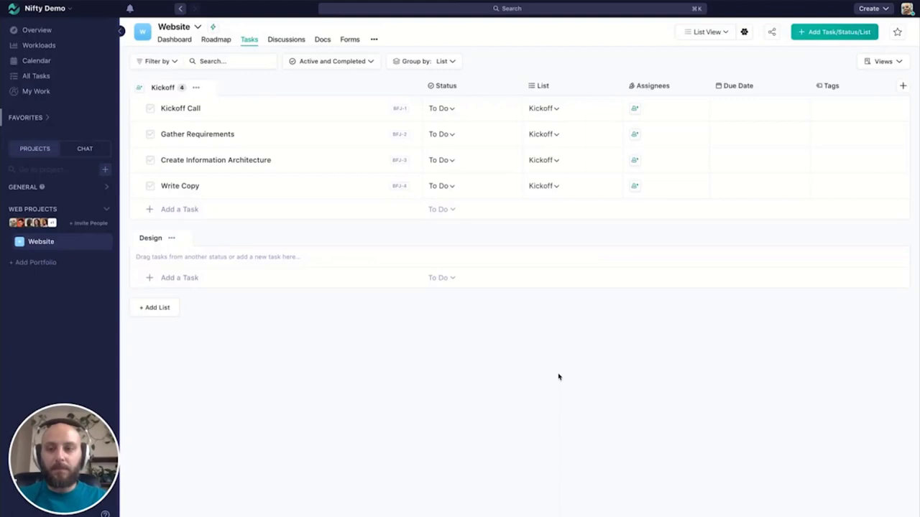
# Add the tasks "UX" and "UI" to the Design list
pyautogui.click(184, 282)
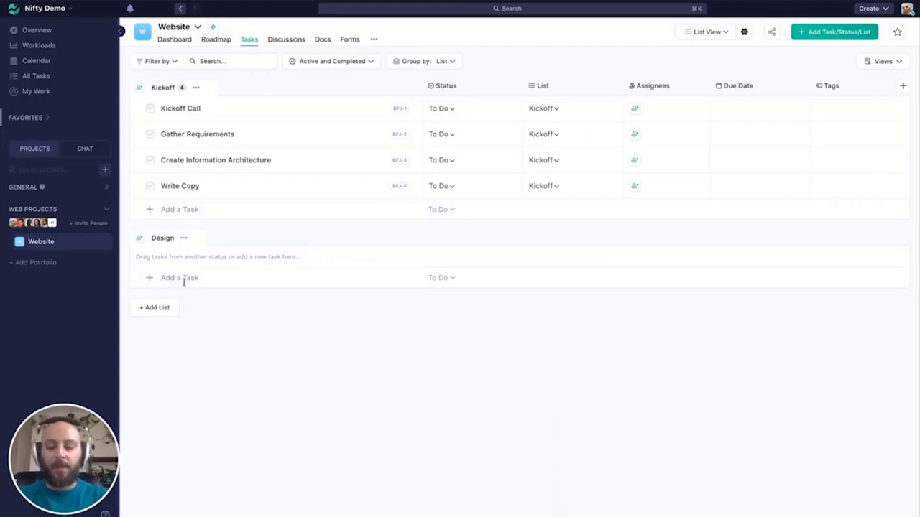
pyautogui.write('UX')
pyautogui.press('Return')
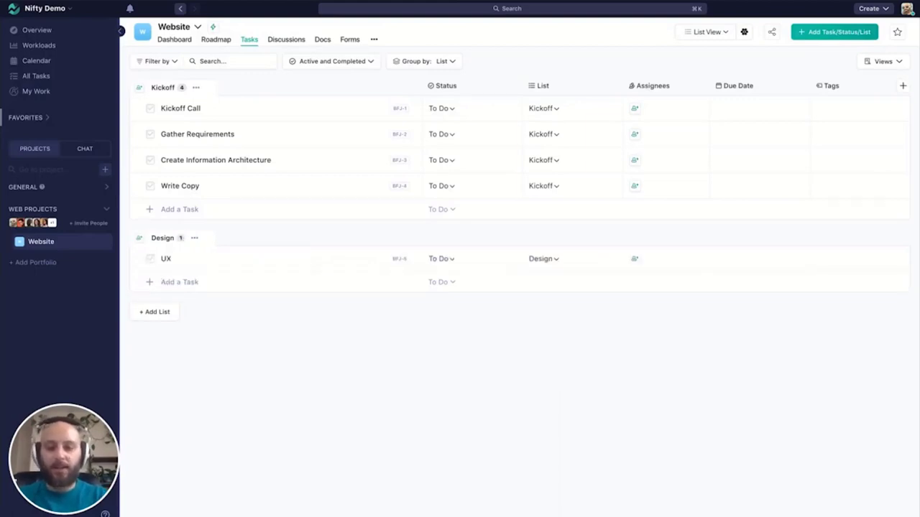
pyautogui.write('UI')
pyautogui.press('Return')
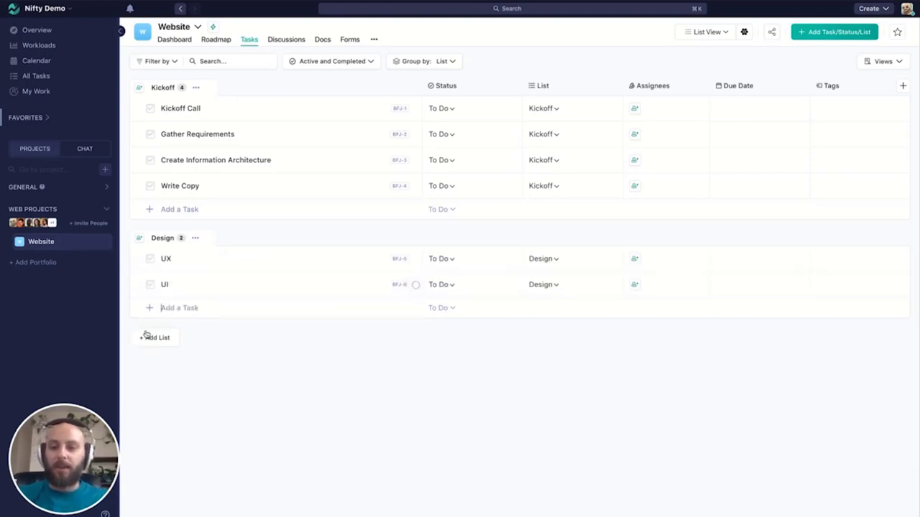
# Create a third task list named Development in the Website project
pyautogui.click(148, 336)
pyautogui.click(407, 218)
pyautogui.write('D')
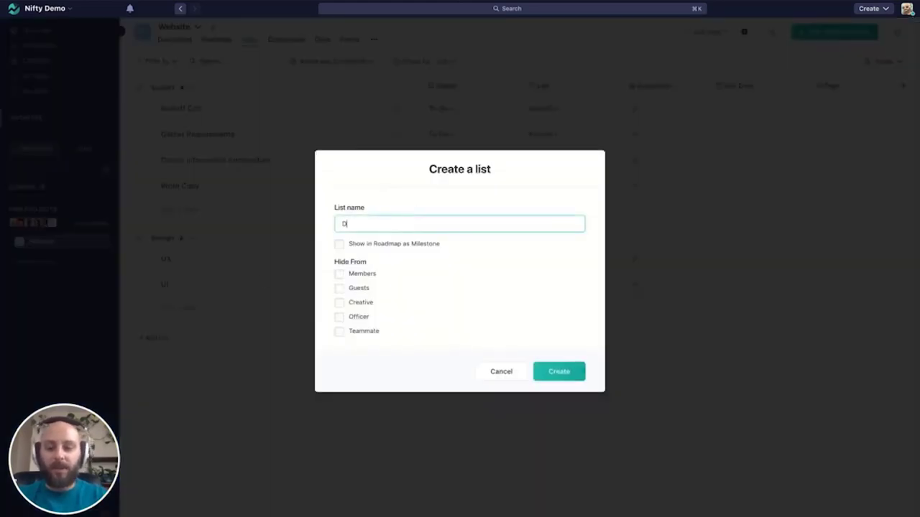
pyautogui.write('evelopment')
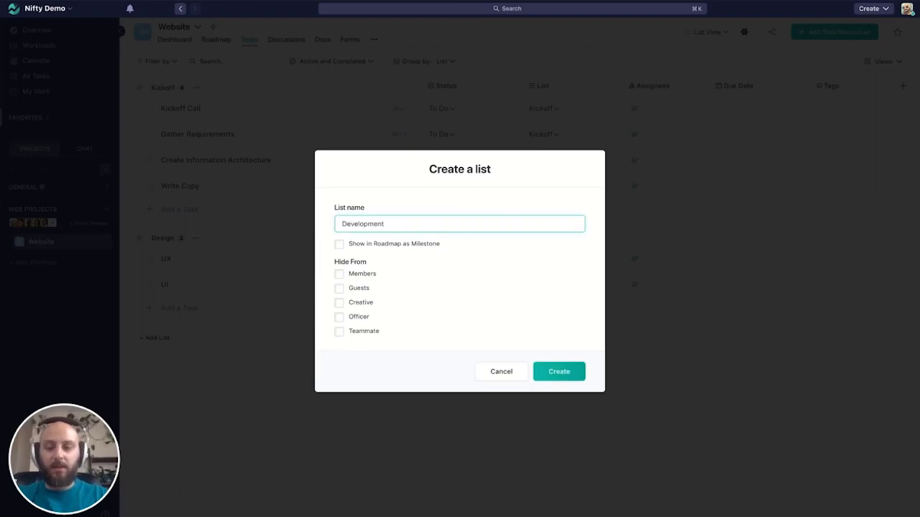
pyautogui.click(550, 382)
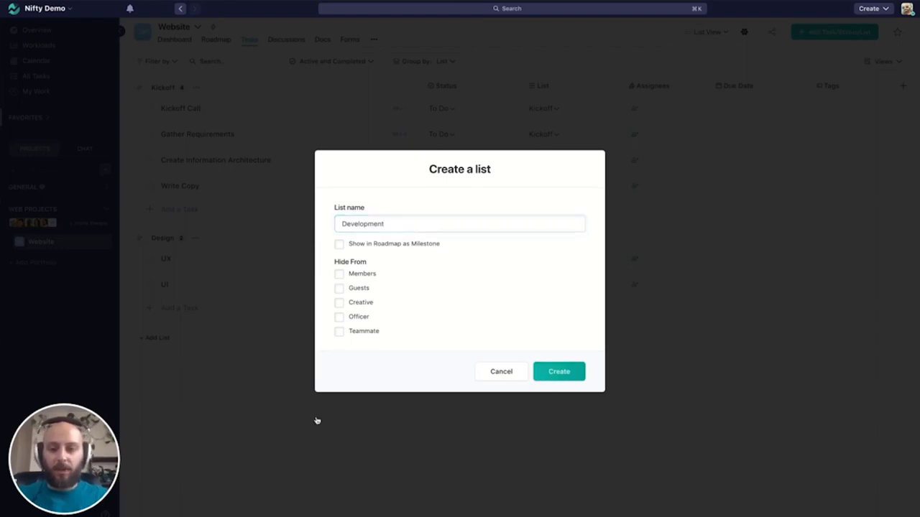
# Add the tasks "Develop" and "Launch" to the Development list
pyautogui.click(166, 376)
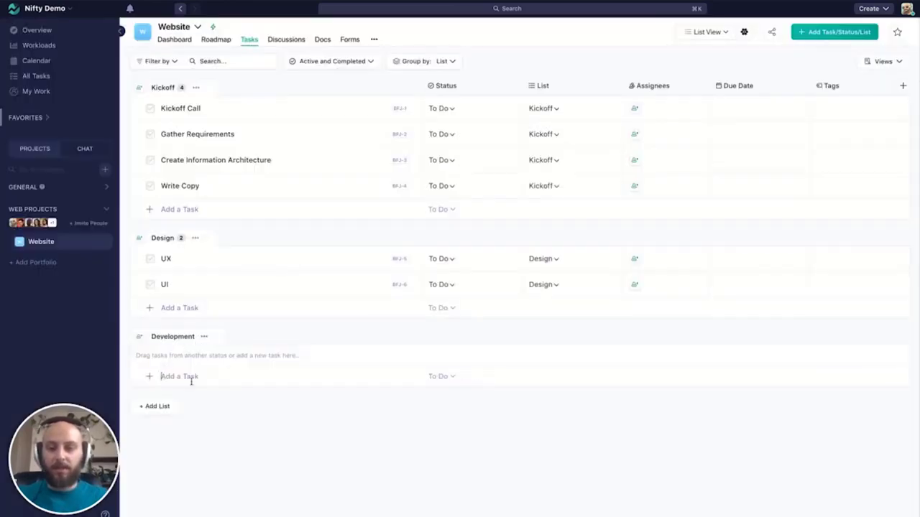
pyautogui.write('Develop')
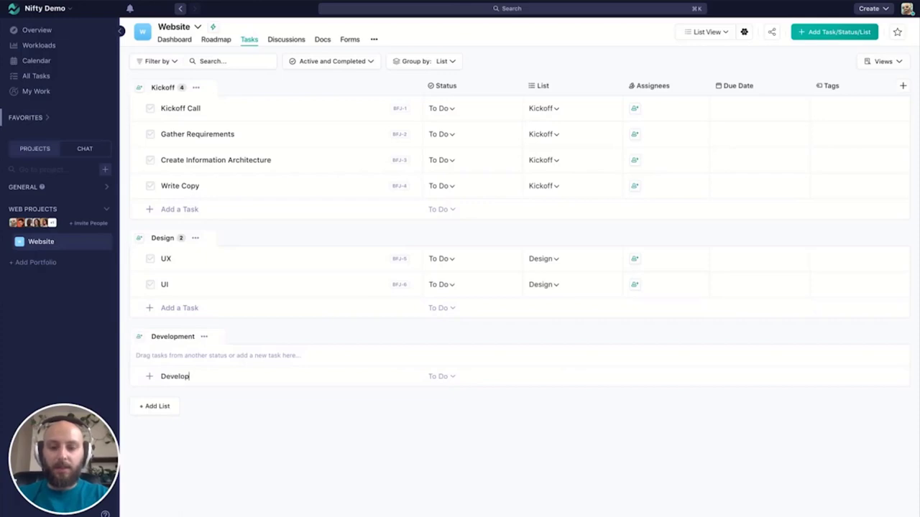
pyautogui.press('Return')
pyautogui.write('Launch')
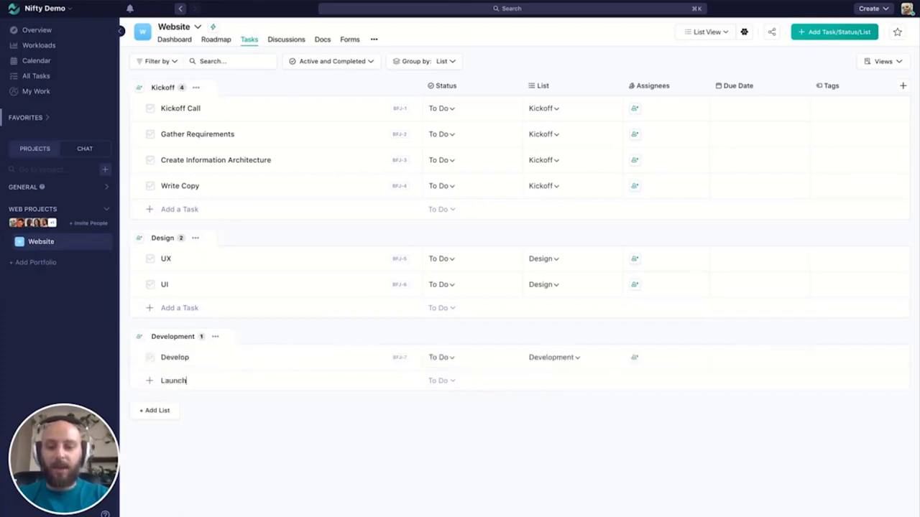
pyautogui.press('Return')
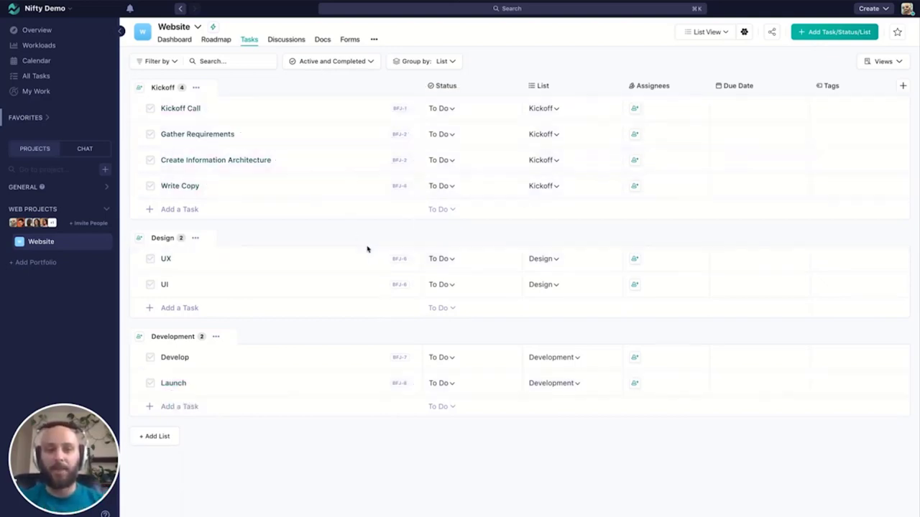
# Show the Website tasks as a Kanban board and create a status named "In Progress"
pyautogui.click(726, 37)
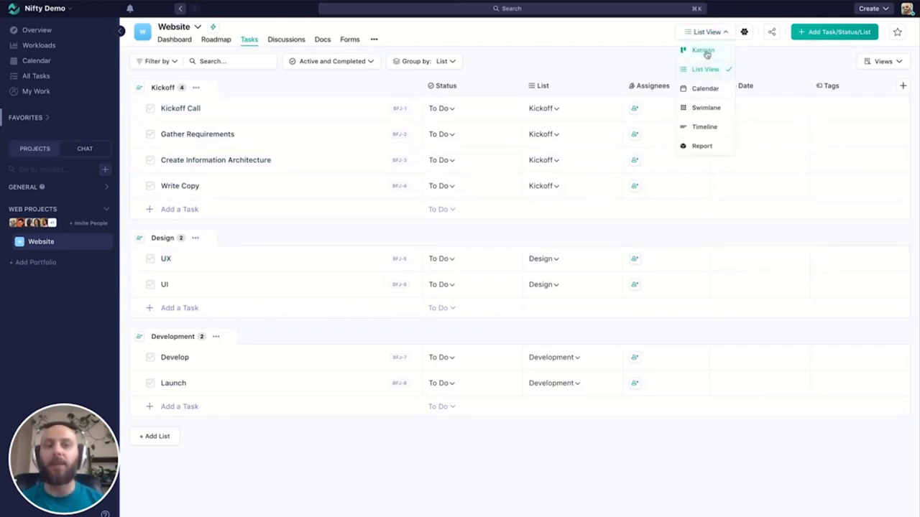
pyautogui.click(704, 52)
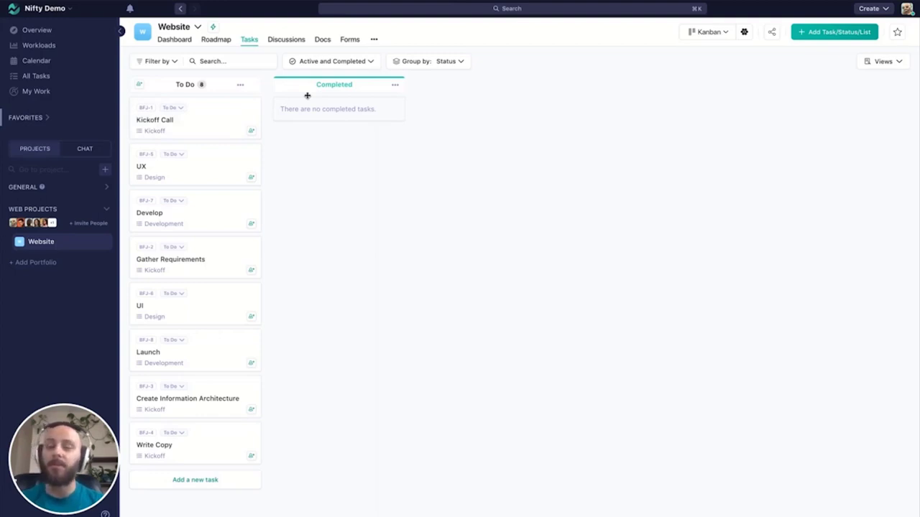
pyautogui.click(822, 33)
pyautogui.click(819, 69)
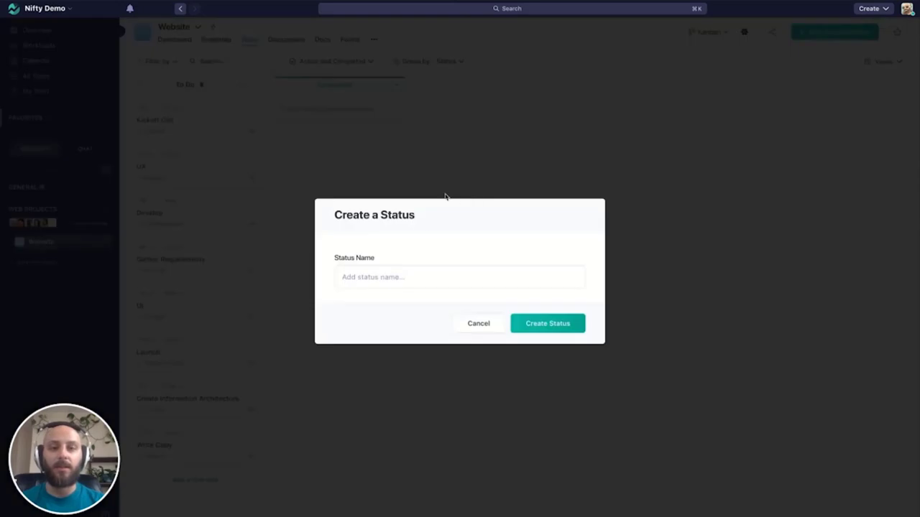
pyautogui.click(441, 281)
pyautogui.write('In P')
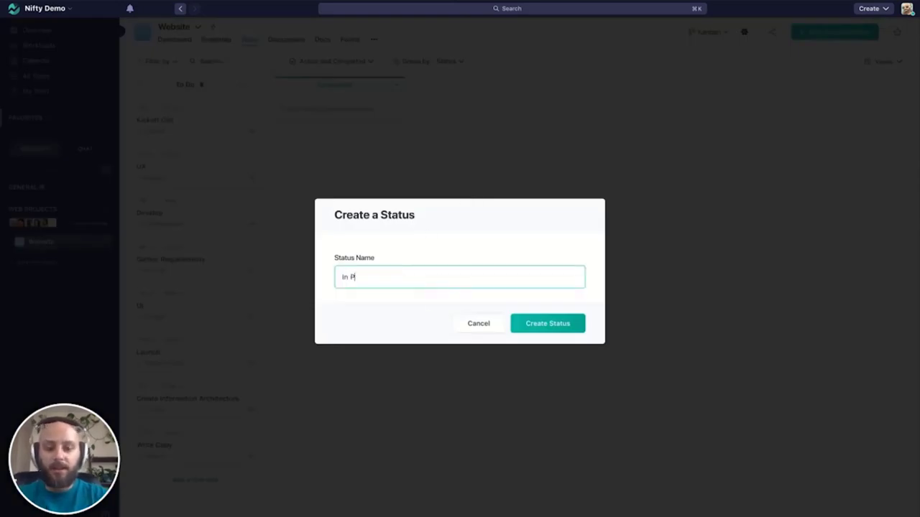
pyautogui.write('rogress')
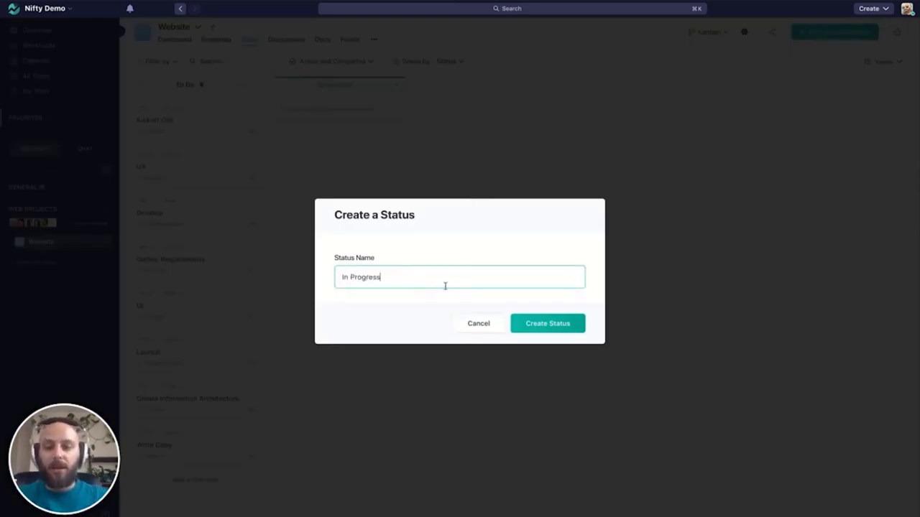
pyautogui.click(554, 324)
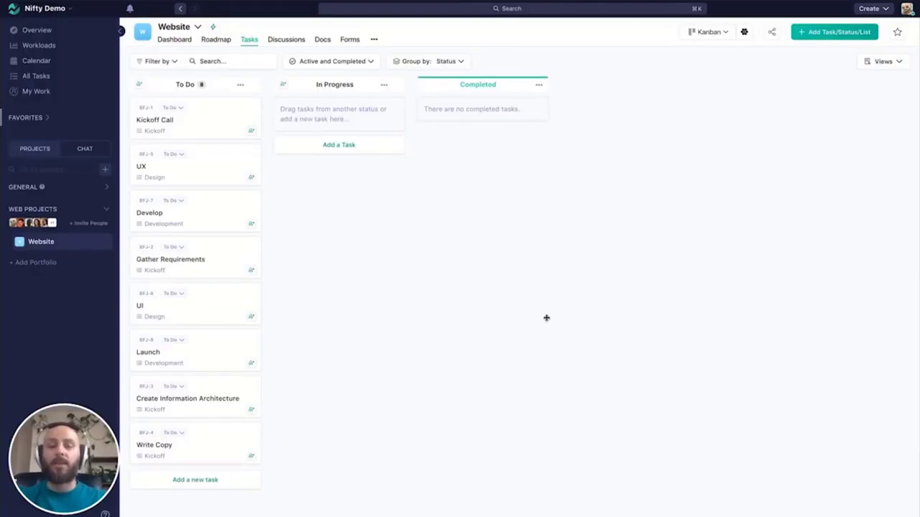
# Create a status named "Review" and assign yourself to that status column
pyautogui.click(819, 31)
pyautogui.click(817, 73)
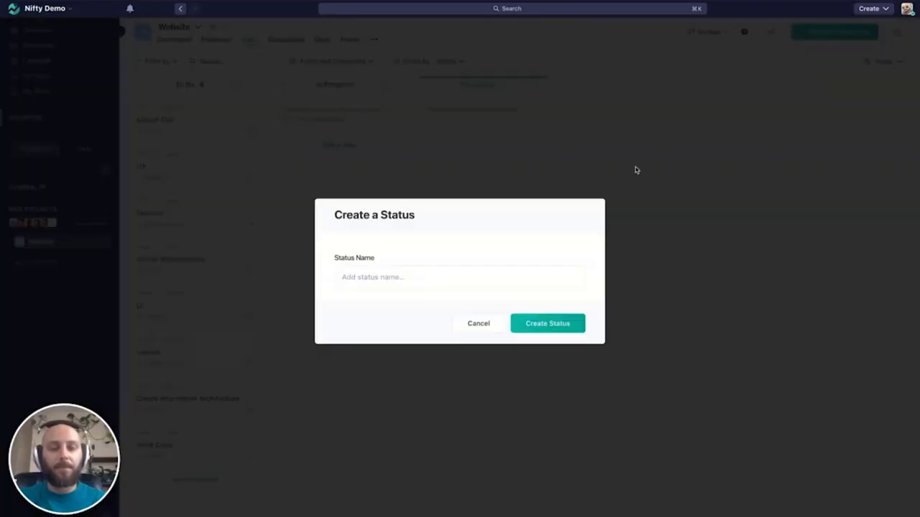
pyautogui.click(405, 282)
pyautogui.write('Review')
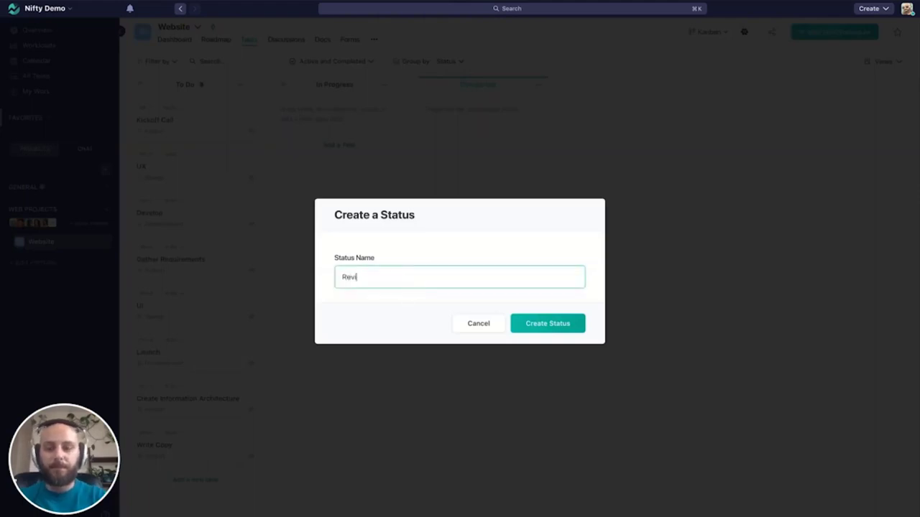
pyautogui.click(564, 327)
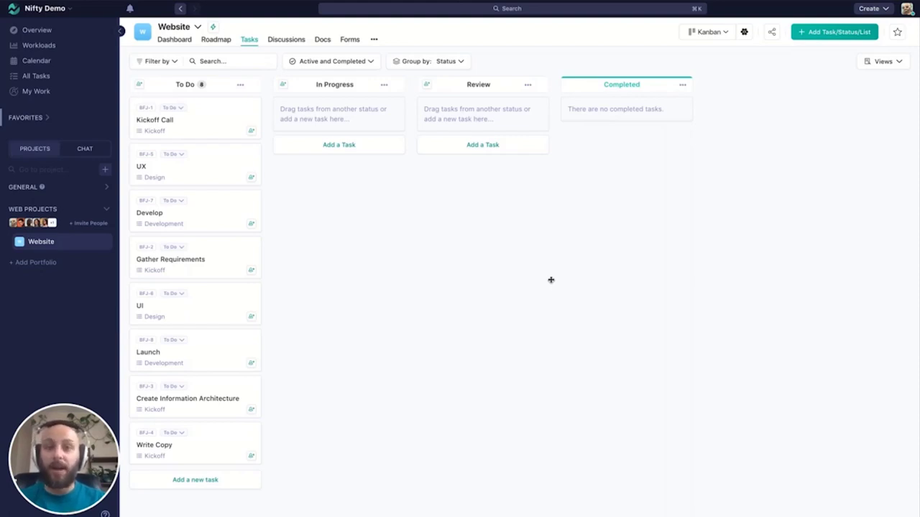
pyautogui.click(426, 86)
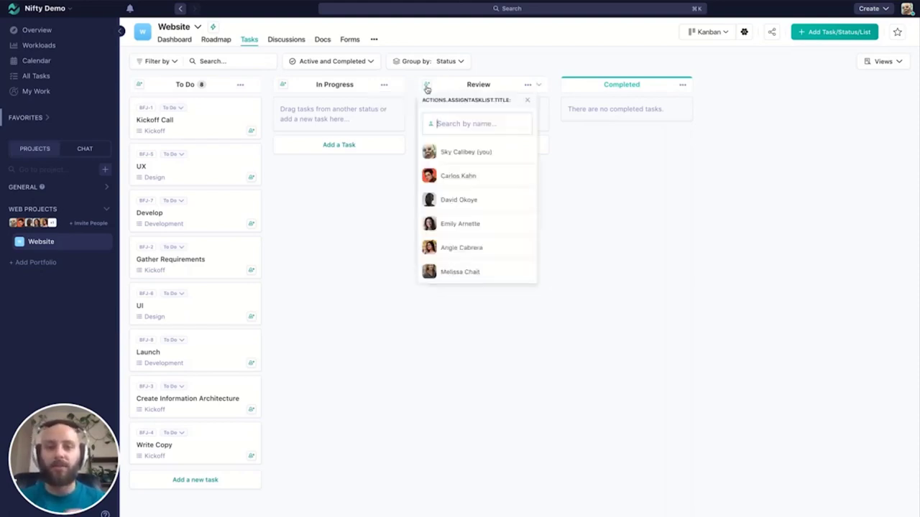
pyautogui.click(453, 153)
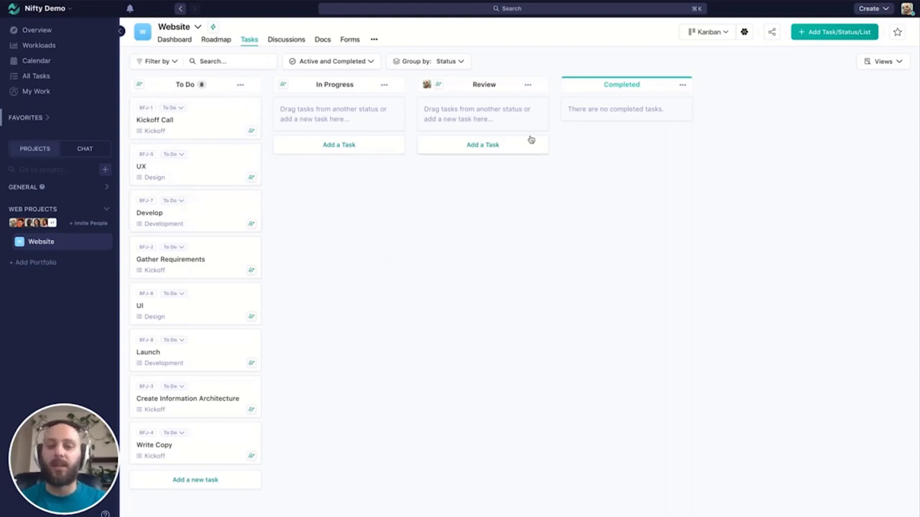
# Return the tasks to List View and look at the status choices for the Kickoff Call task
pyautogui.click(719, 34)
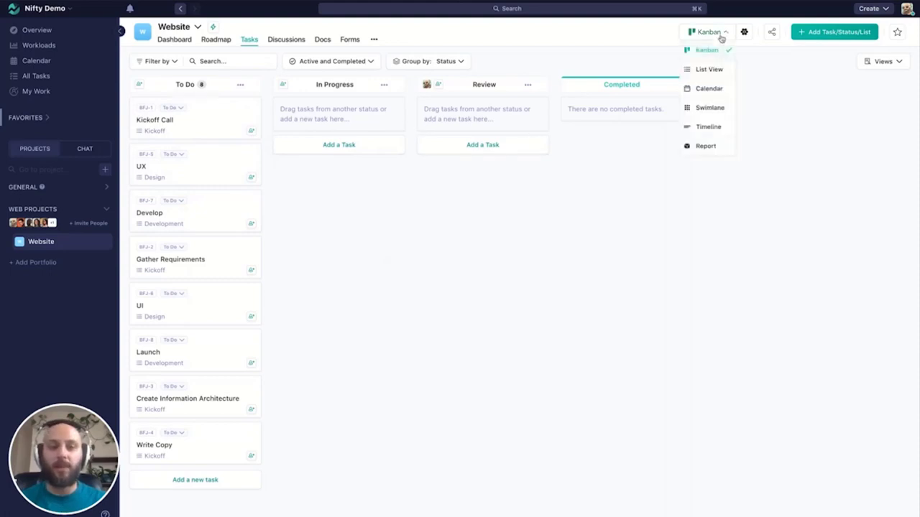
pyautogui.click(709, 69)
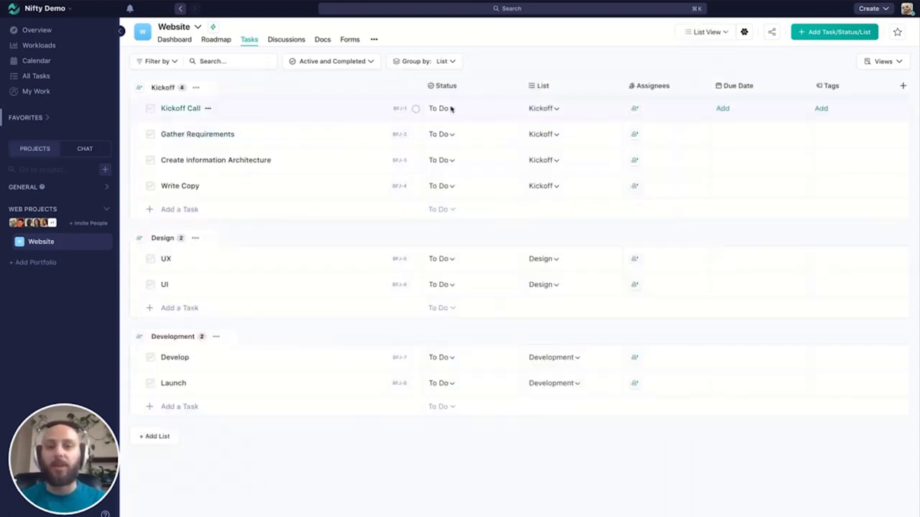
pyautogui.click(447, 109)
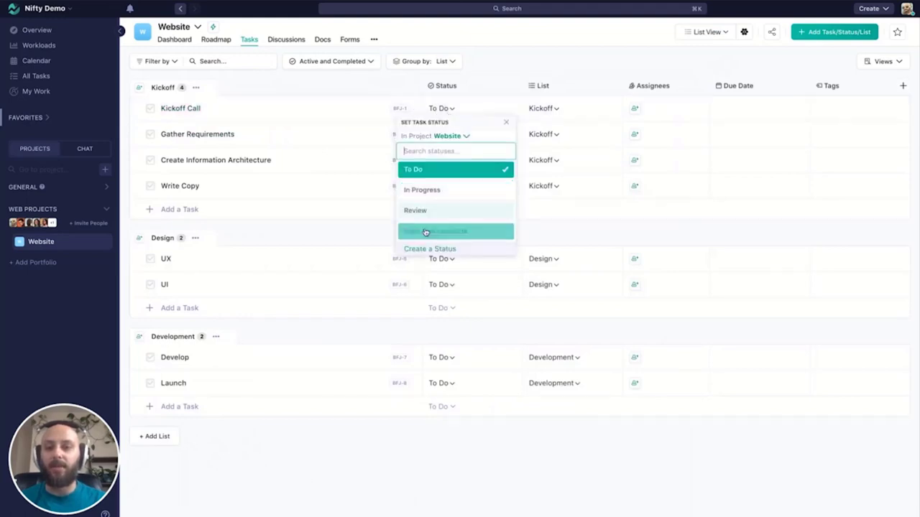
pyautogui.click(577, 58)
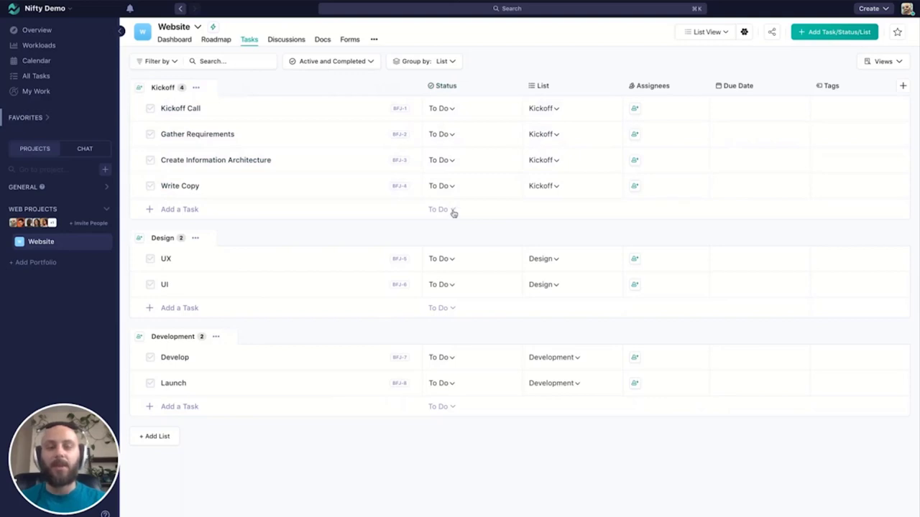
# Assign Kickoff Call to the second listed member, and Gather Requirements and Create Information Architecture together to the third
pyautogui.click(634, 109)
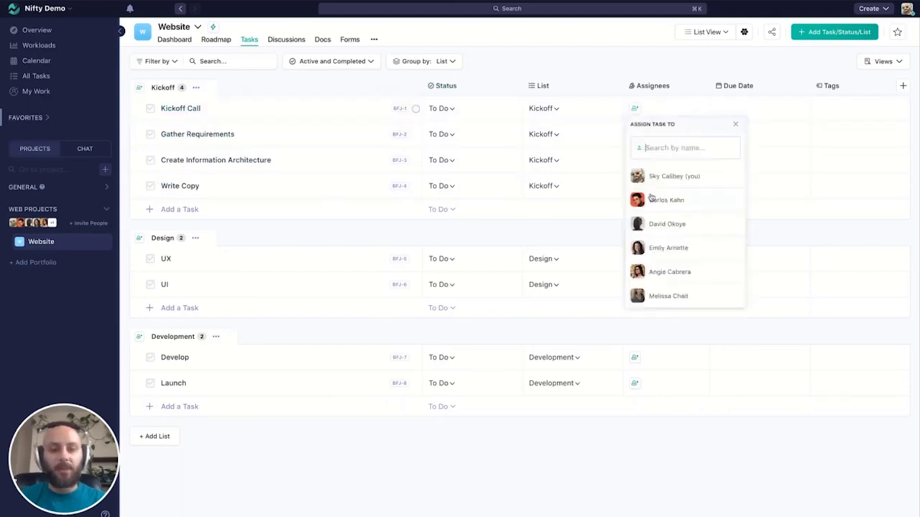
pyautogui.click(654, 199)
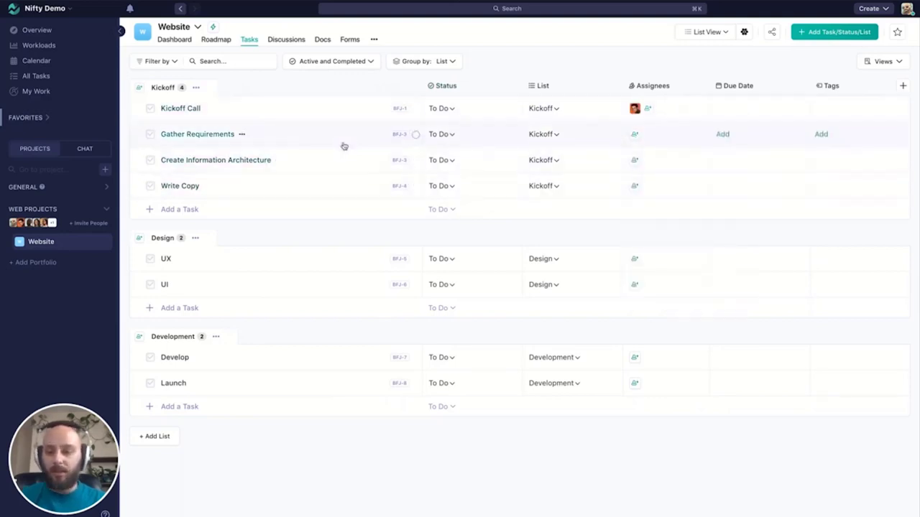
pyautogui.keyDown('shift'); pyautogui.click(342, 142); pyautogui.keyUp('shift')
pyautogui.keyDown('shift'); pyautogui.click(338, 165); pyautogui.keyUp('shift')
pyautogui.click(635, 135)
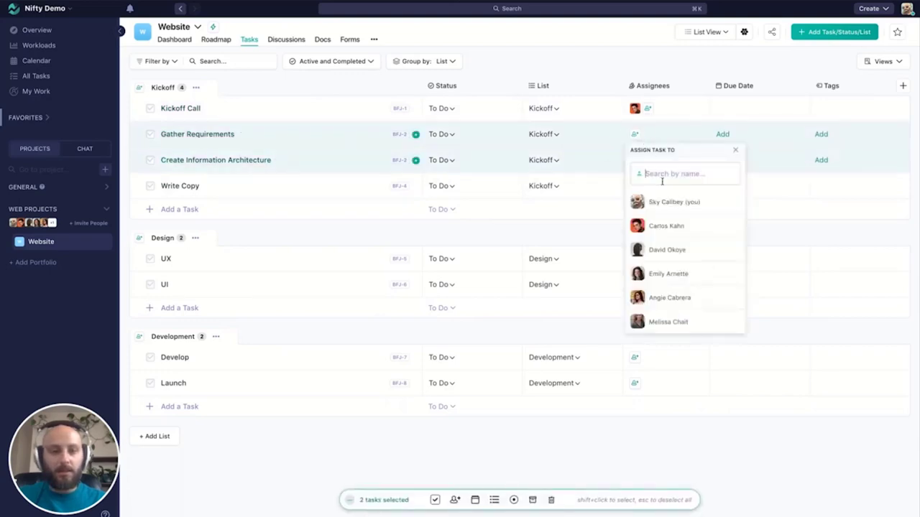
pyautogui.click(666, 256)
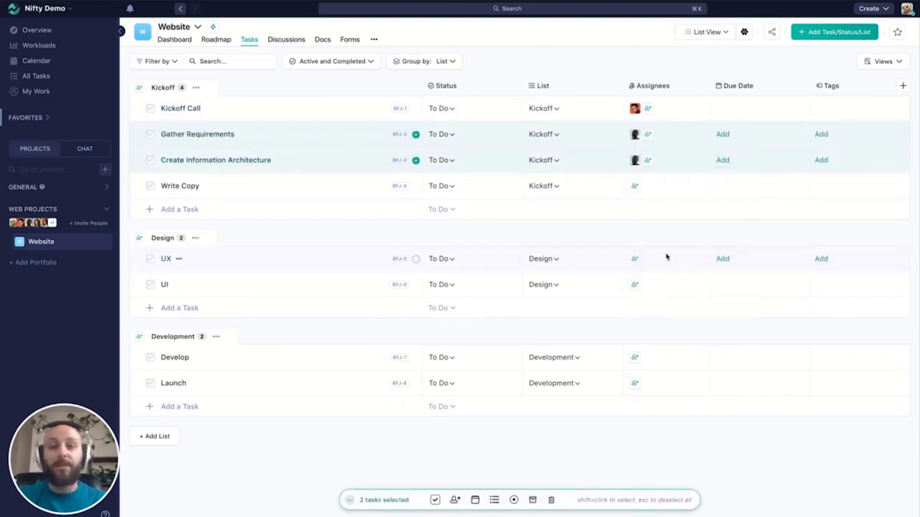
pyautogui.press('Escape')
# Assign Write Copy and UX to the fourth listed member and UI to the fifth
pyautogui.click(634, 186)
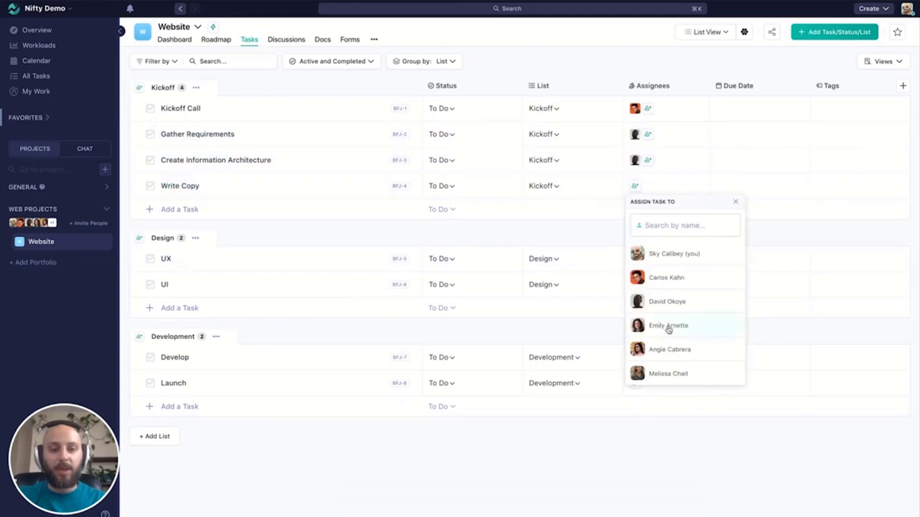
pyautogui.click(661, 326)
pyautogui.click(635, 260)
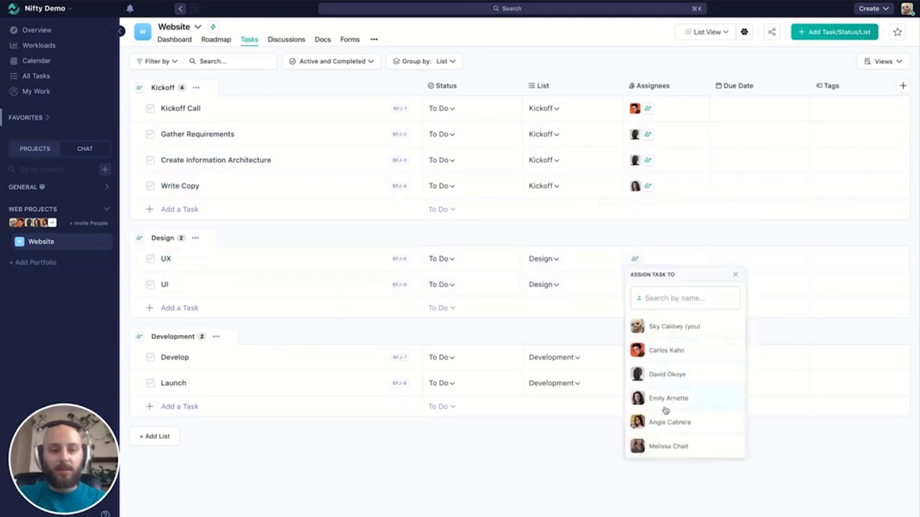
pyautogui.click(668, 400)
pyautogui.click(633, 286)
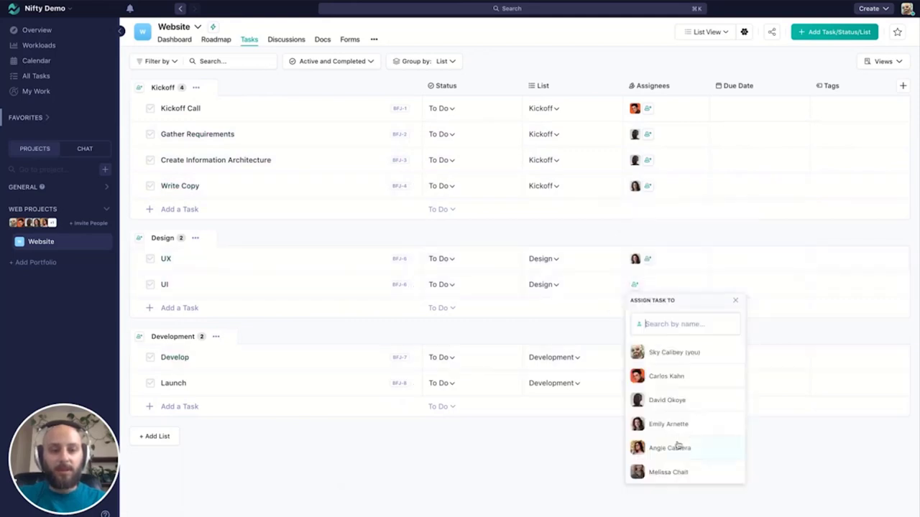
pyautogui.click(672, 449)
# Assign the Develop and Launch tasks together to the sixth listed member
pyautogui.click(634, 359)
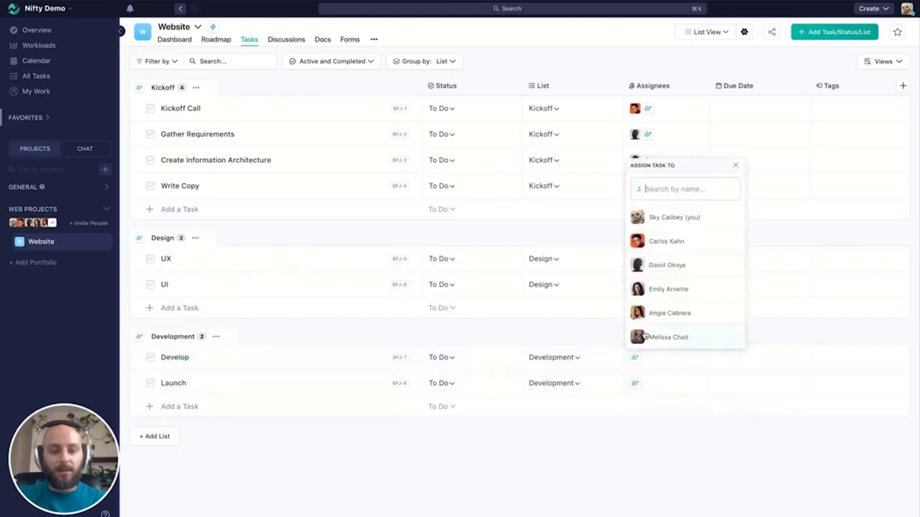
pyautogui.keyDown('shift'); pyautogui.click(340, 364); pyautogui.keyUp('shift')
pyautogui.keyDown('shift'); pyautogui.click(332, 387); pyautogui.keyUp('shift')
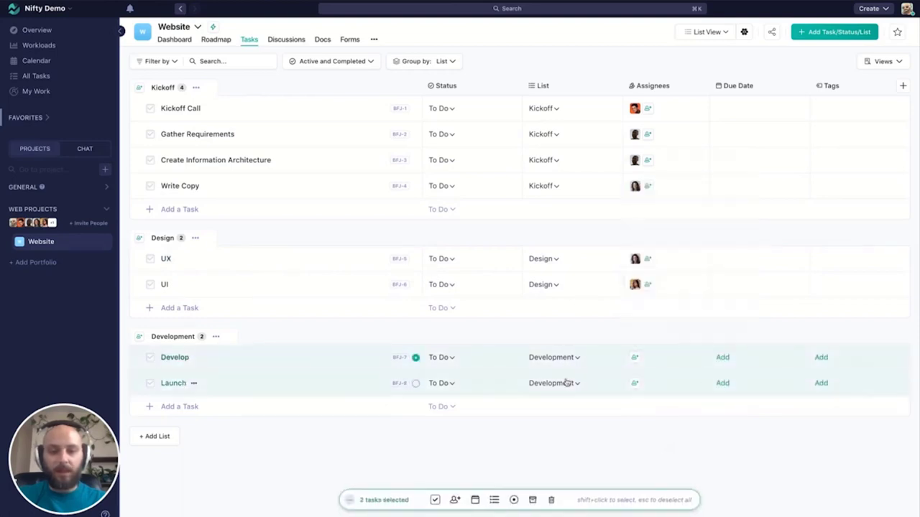
pyautogui.click(634, 383)
pyautogui.click(659, 365)
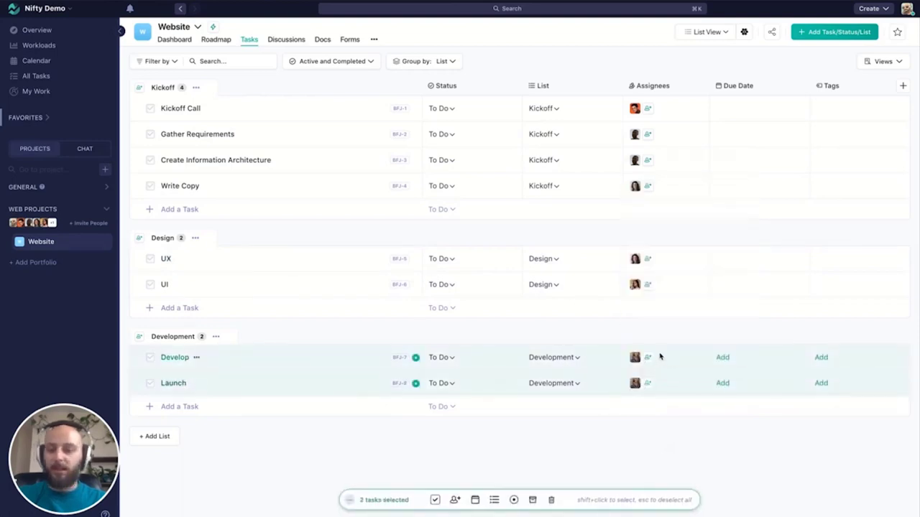
pyautogui.press('Escape')
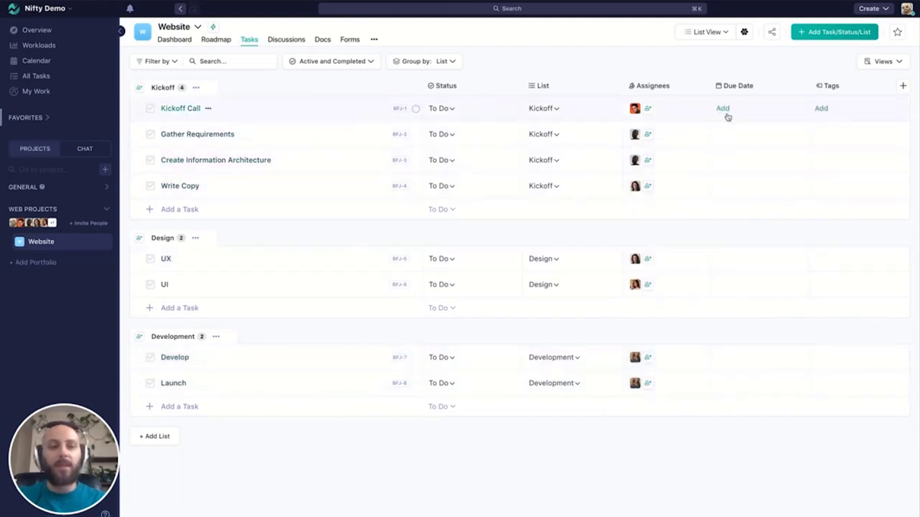
# Set the due dates of Kickoff Call to June 23, 2023 and Gather Requirements to June 24, 2023
pyautogui.click(722, 108)
pyautogui.click(640, 228)
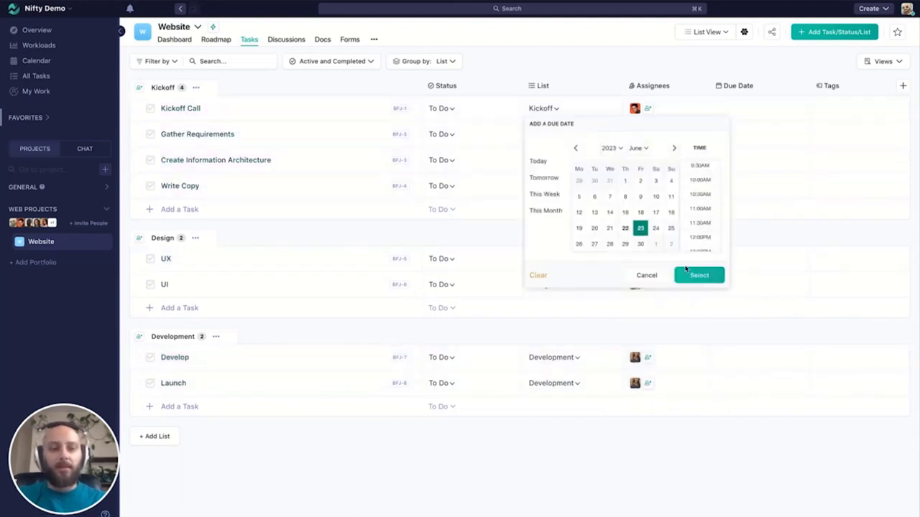
pyautogui.click(698, 275)
pyautogui.click(722, 134)
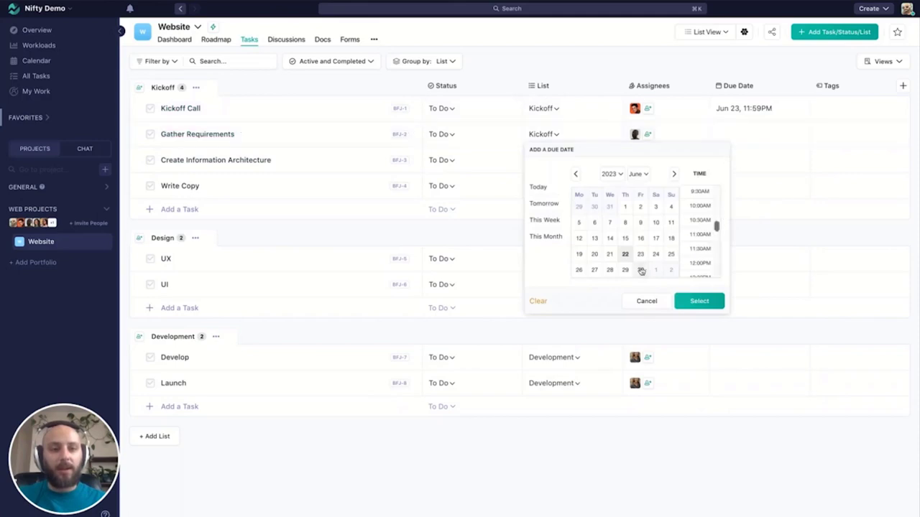
pyautogui.click(655, 254)
pyautogui.click(698, 301)
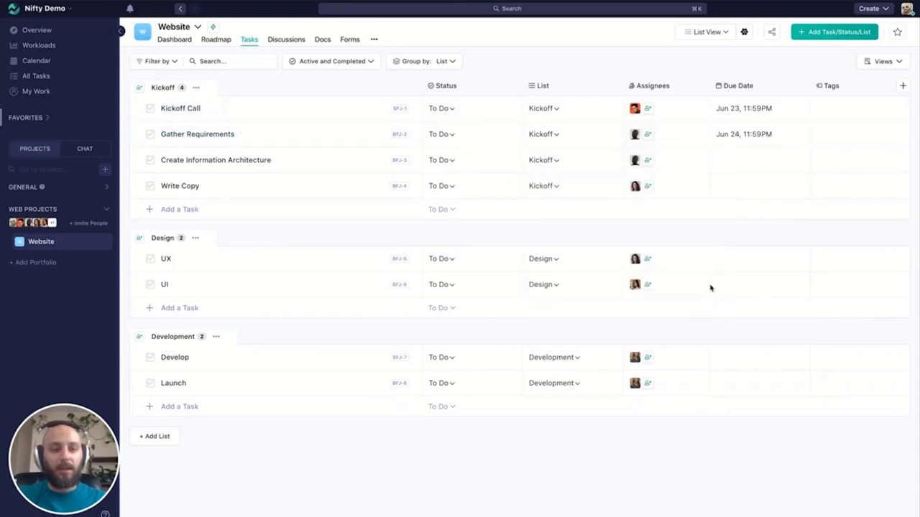
# Set the due dates of Create Information Architecture to June 26, 2023 and Write Copy to June 28, 2023
pyautogui.click(721, 160)
pyautogui.click(578, 295)
pyautogui.click(698, 327)
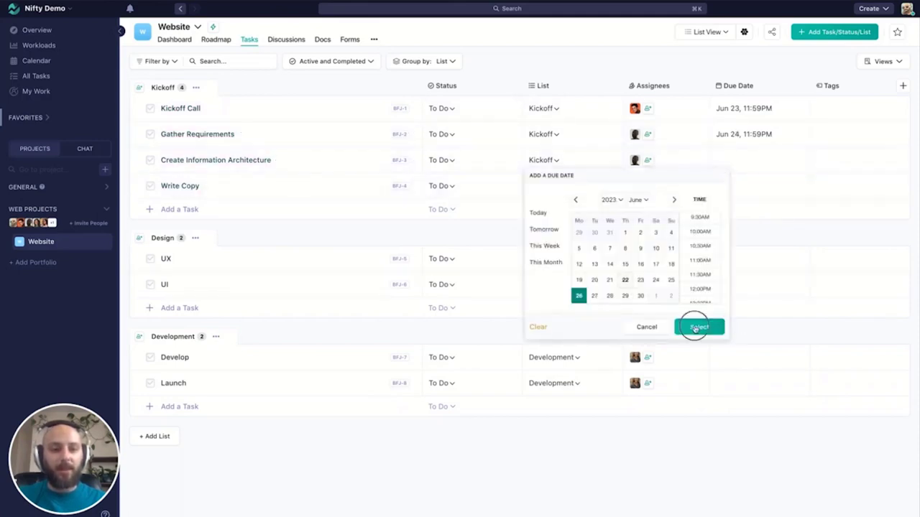
pyautogui.click(722, 186)
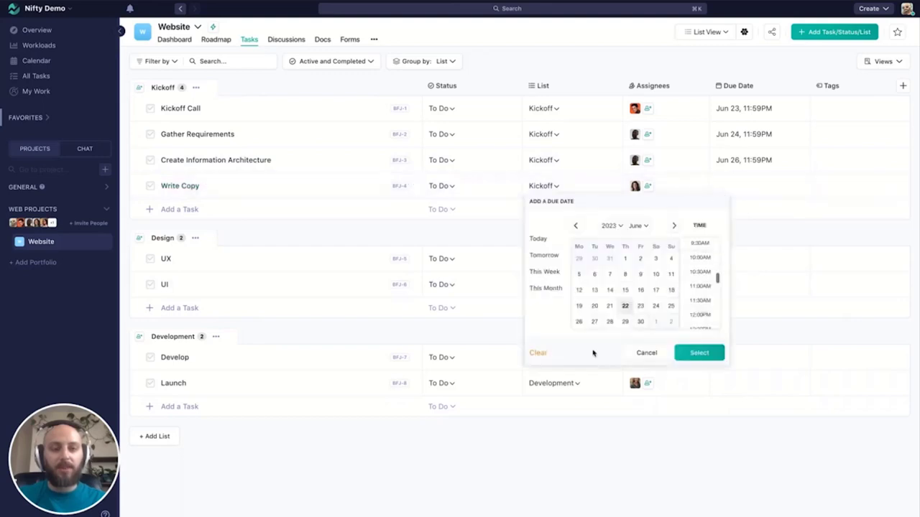
pyautogui.click(608, 321)
pyautogui.click(698, 353)
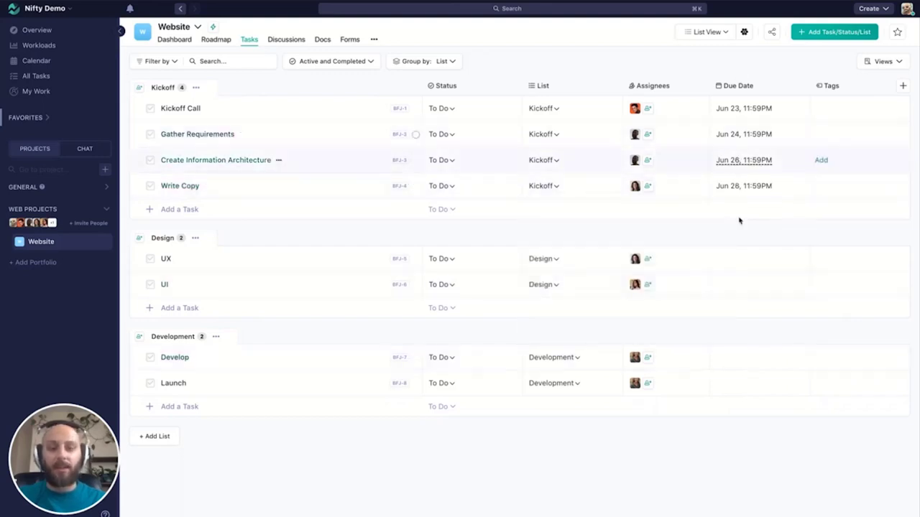
# Set the due dates of the Design tasks: UX to June 30, 2023 and UI to July 1, 2023
pyautogui.click(722, 260)
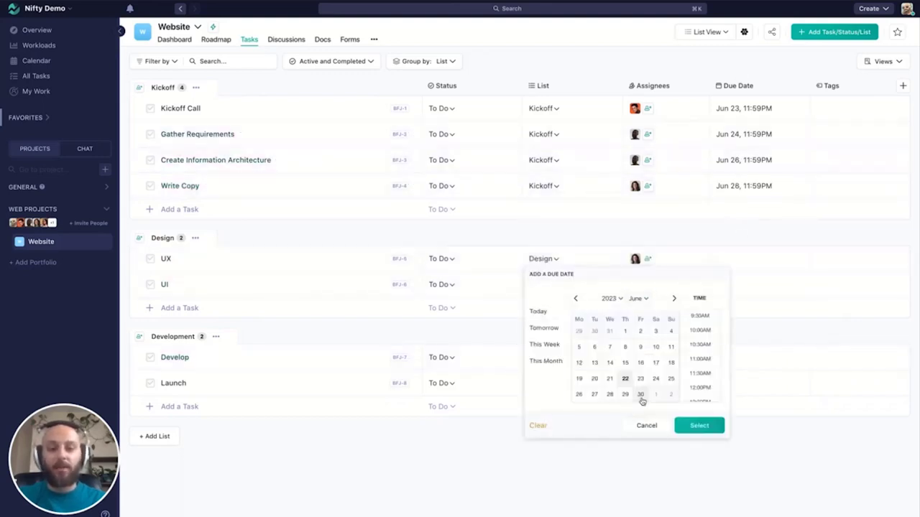
pyautogui.click(640, 394)
pyautogui.click(698, 425)
pyautogui.click(719, 285)
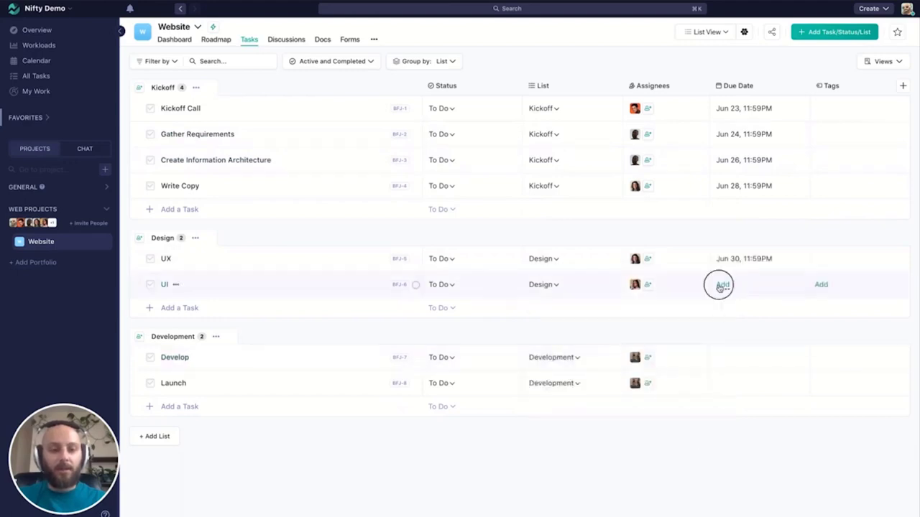
pyautogui.click(673, 324)
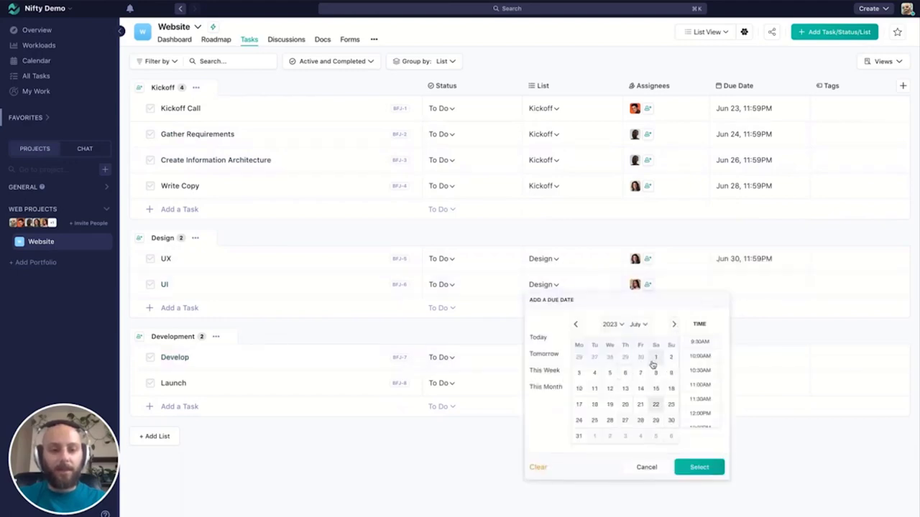
pyautogui.click(655, 357)
pyautogui.click(698, 467)
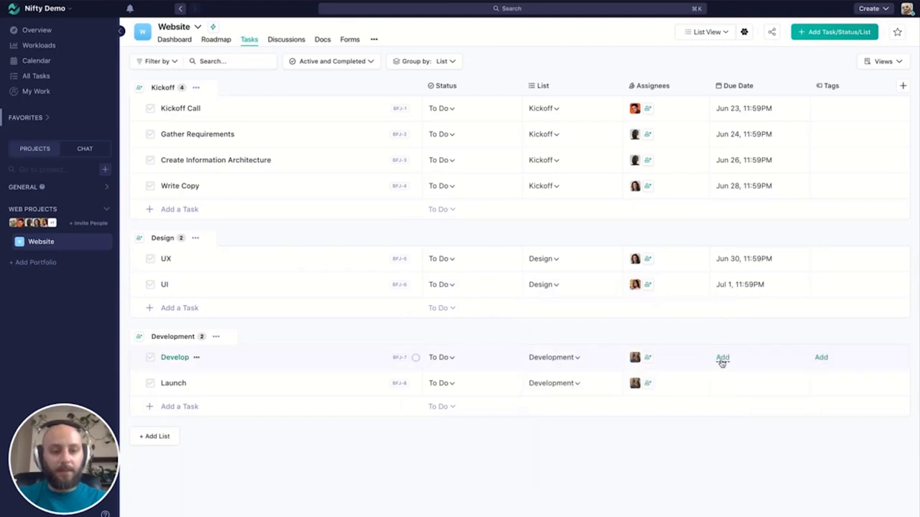
# Set the due dates of the Development tasks: Develop to July 4, 2023 and Launch to July 6, 2023
pyautogui.click(720, 357)
pyautogui.click(674, 209)
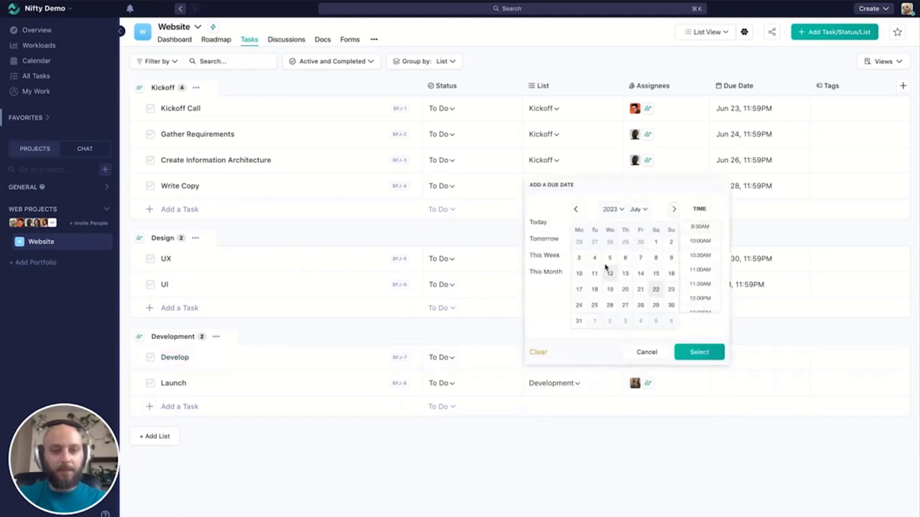
pyautogui.click(594, 257)
pyautogui.click(696, 336)
pyautogui.click(723, 383)
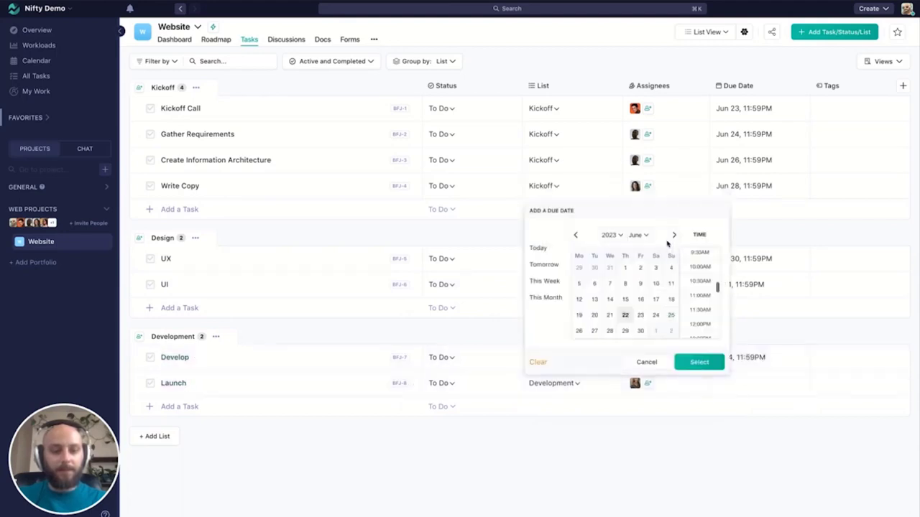
pyautogui.click(673, 234)
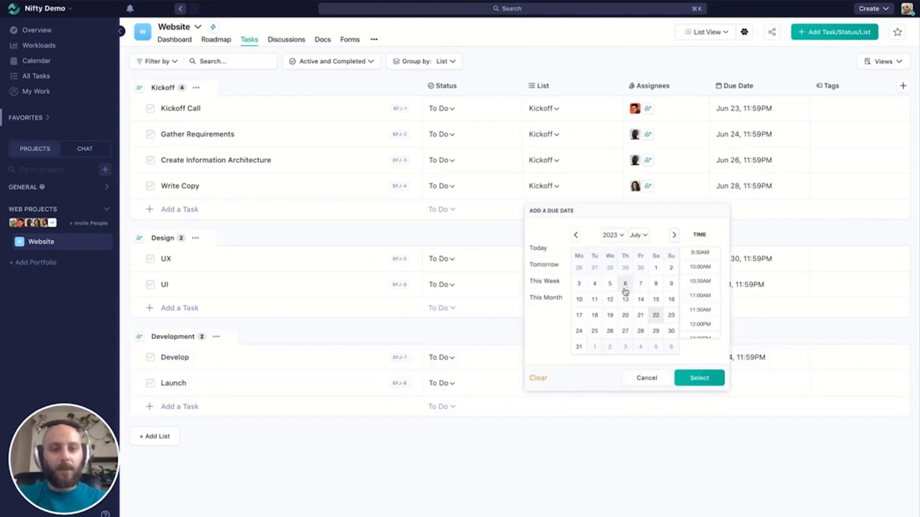
pyautogui.click(623, 286)
pyautogui.click(698, 362)
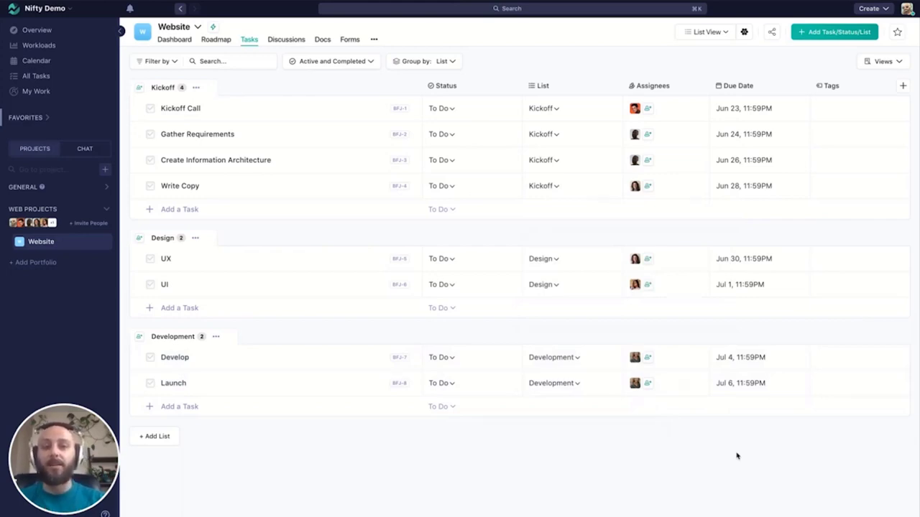
# Look through the columns and custom field option available for the task list
pyautogui.click(902, 87)
pyautogui.scroll(-1, 460, 230)
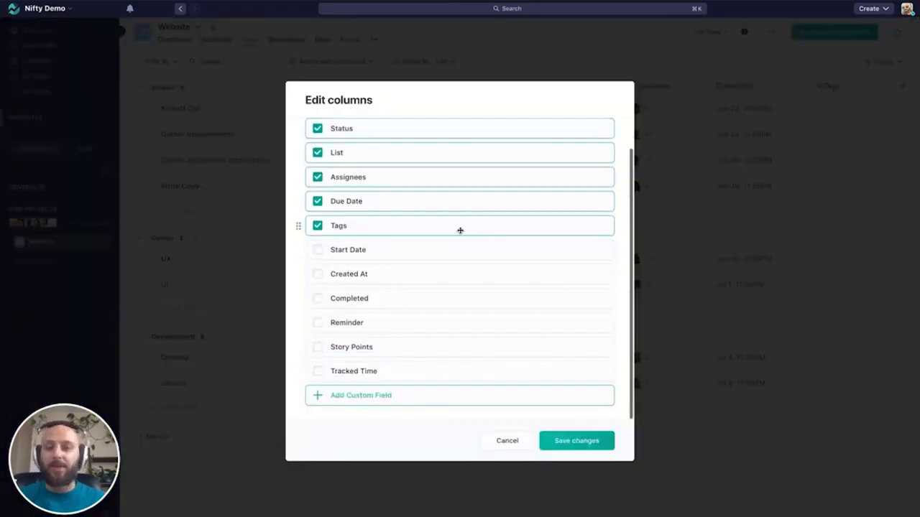
pyautogui.click(509, 443)
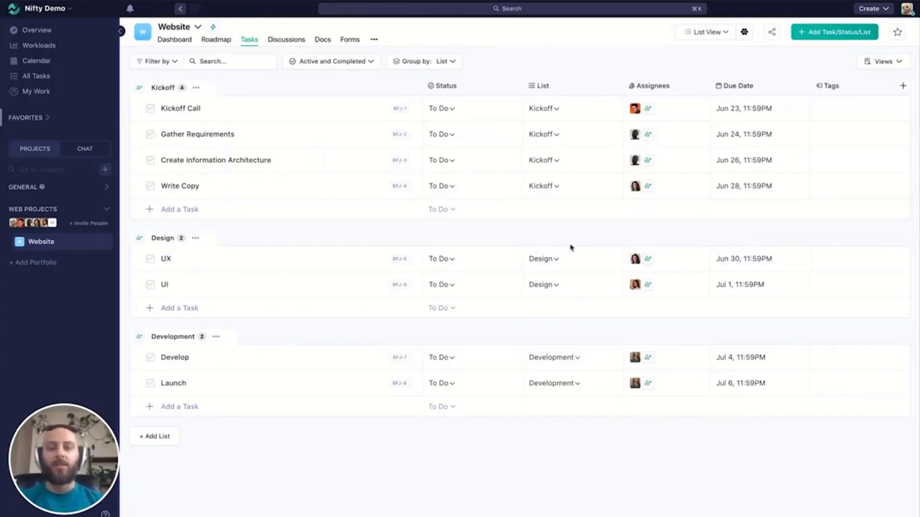
# Enable Auto-Mode on the project's Roadmap so milestone lengths follow their tied tasks' dates
pyautogui.click(221, 48)
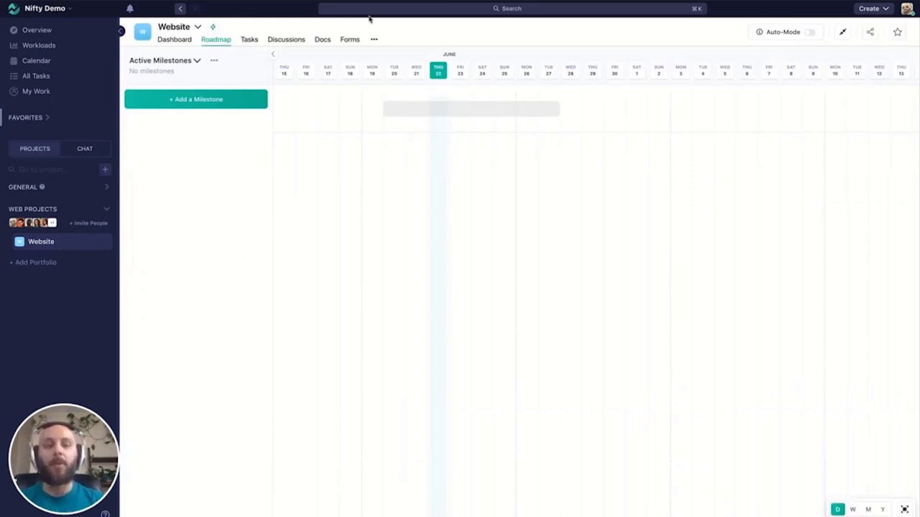
pyautogui.moveTo(808, 36)
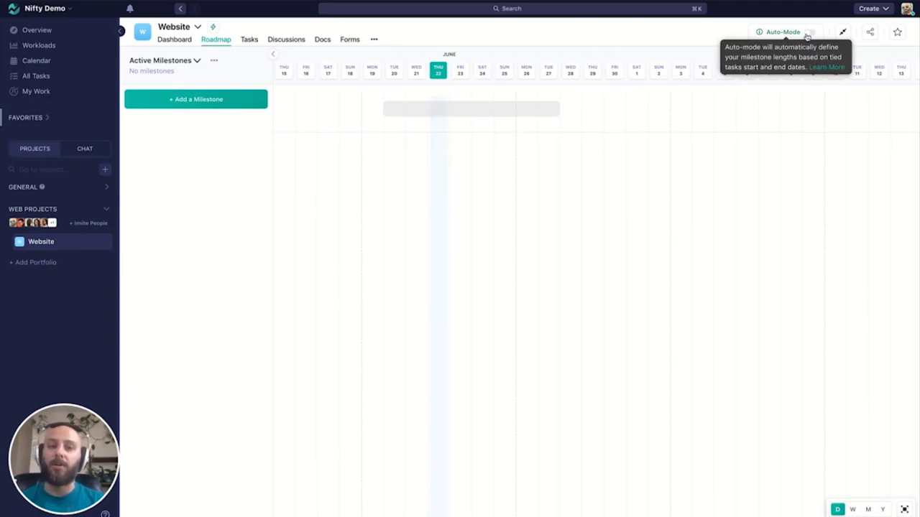
pyautogui.click(809, 34)
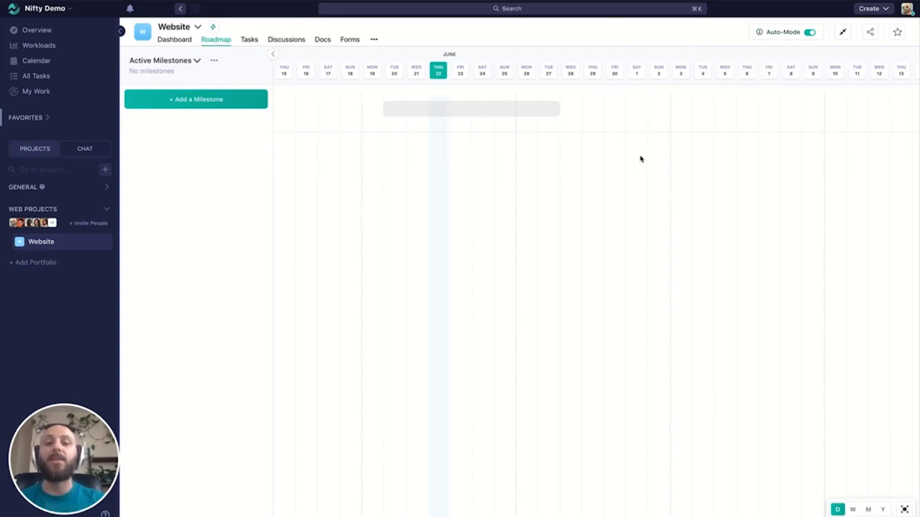
# Show the Kickoff task list in the Roadmap as a milestone
pyautogui.click(249, 41)
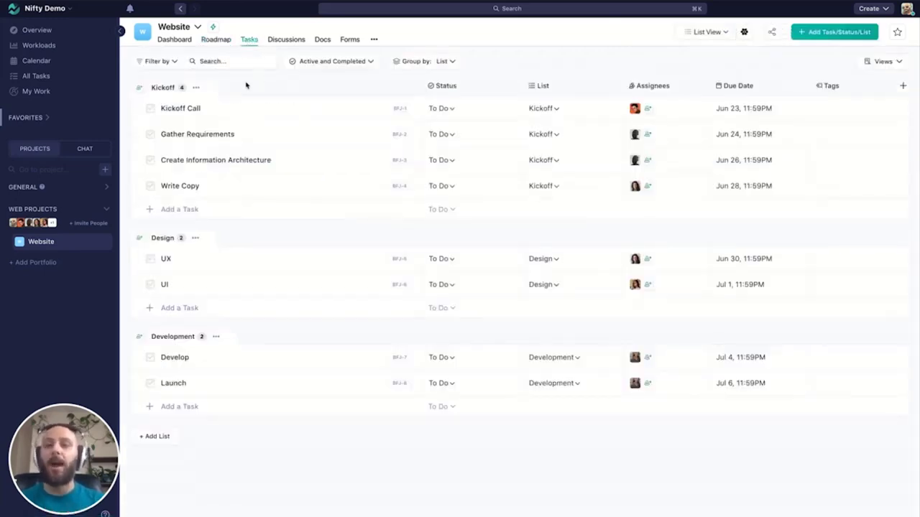
pyautogui.click(196, 89)
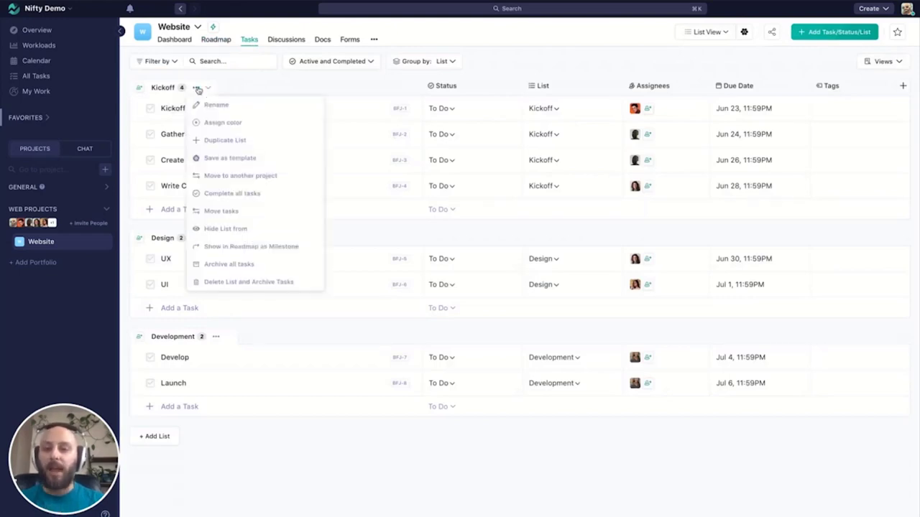
pyautogui.click(285, 250)
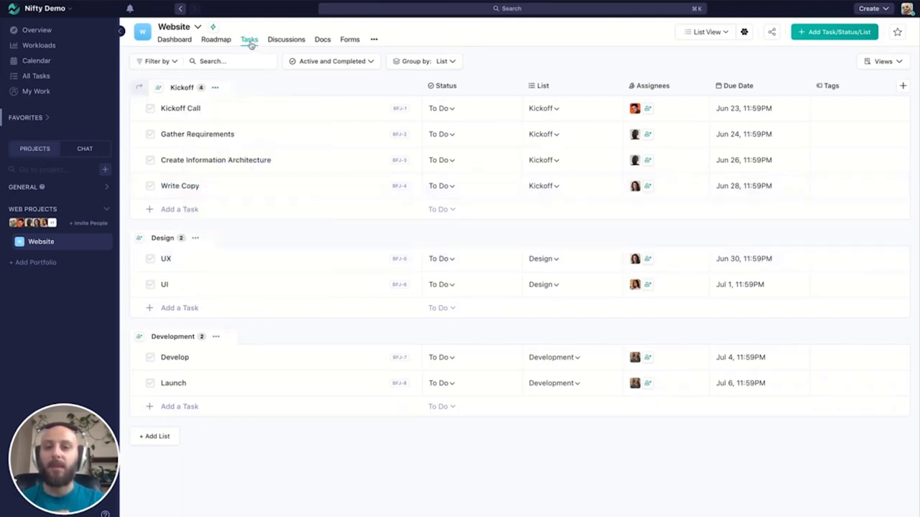
# Expand the Kickoff milestone's tasks on the Roadmap and reschedule Write Copy to June 30 on the timeline
pyautogui.click(217, 43)
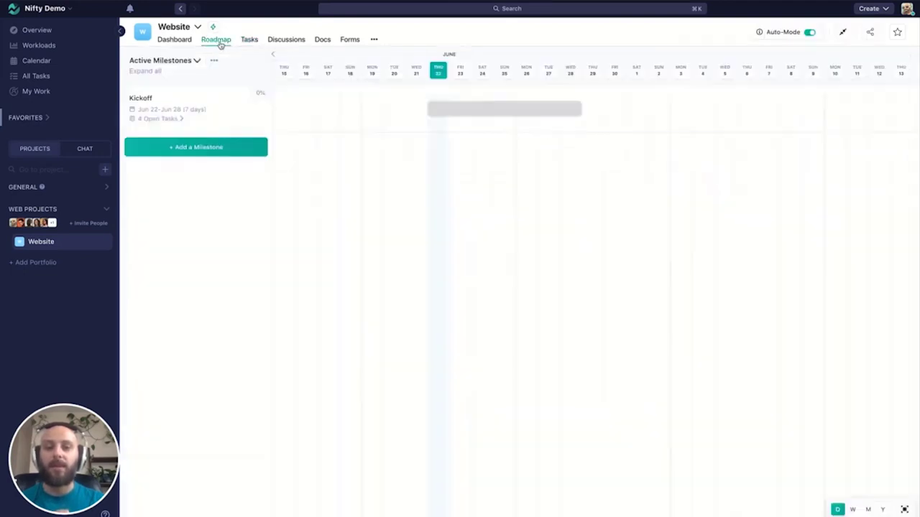
pyautogui.click(174, 120)
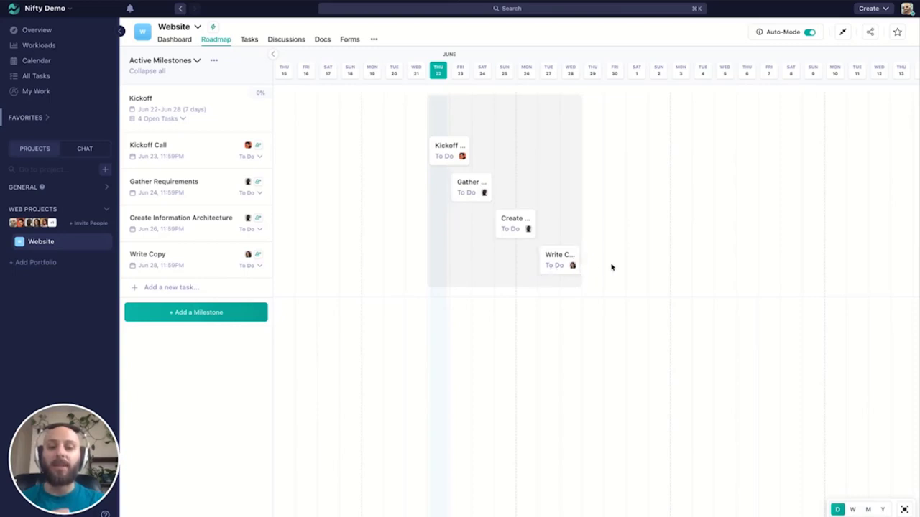
pyautogui.moveTo(554, 266); pyautogui.dragTo(585, 263)
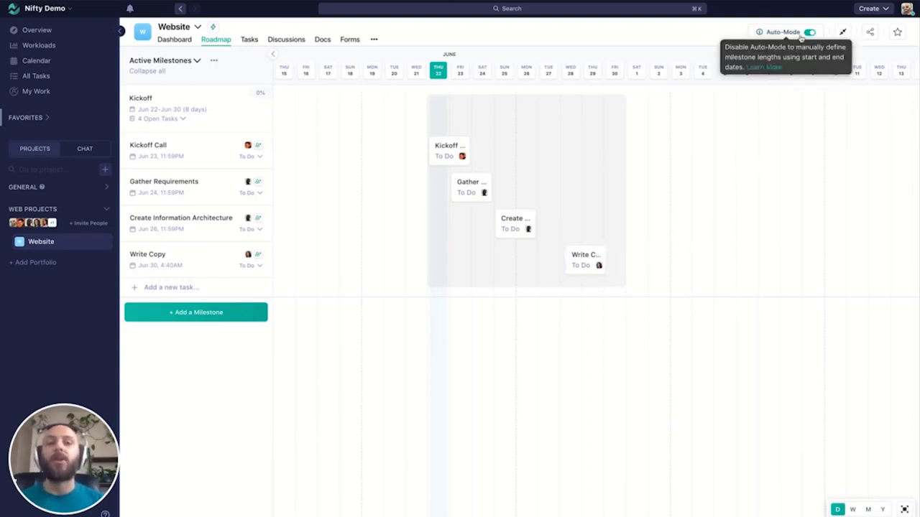
# Show the Design and Development task lists in the Roadmap as milestones
pyautogui.click(253, 42)
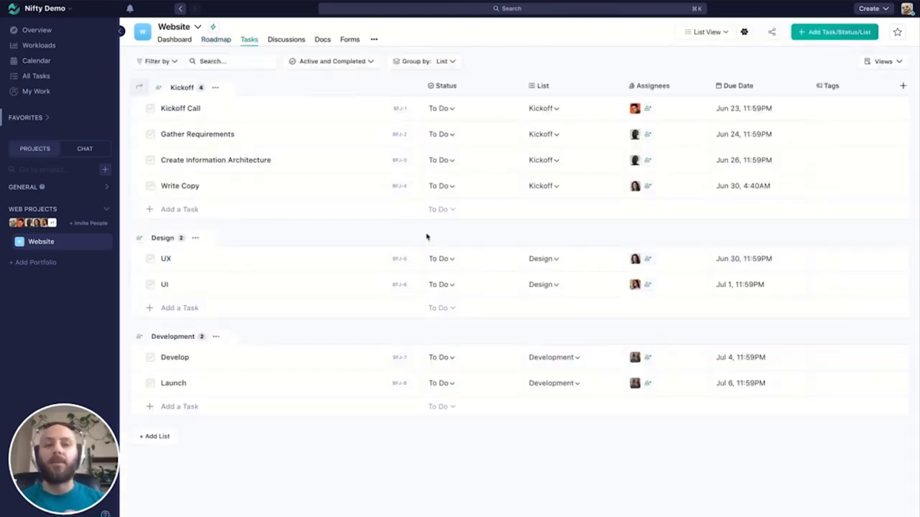
pyautogui.click(195, 238)
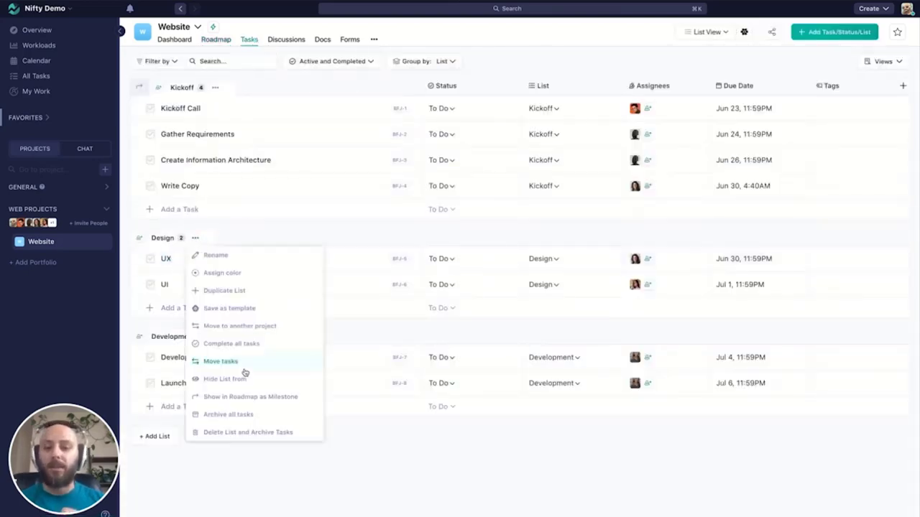
pyautogui.click(245, 399)
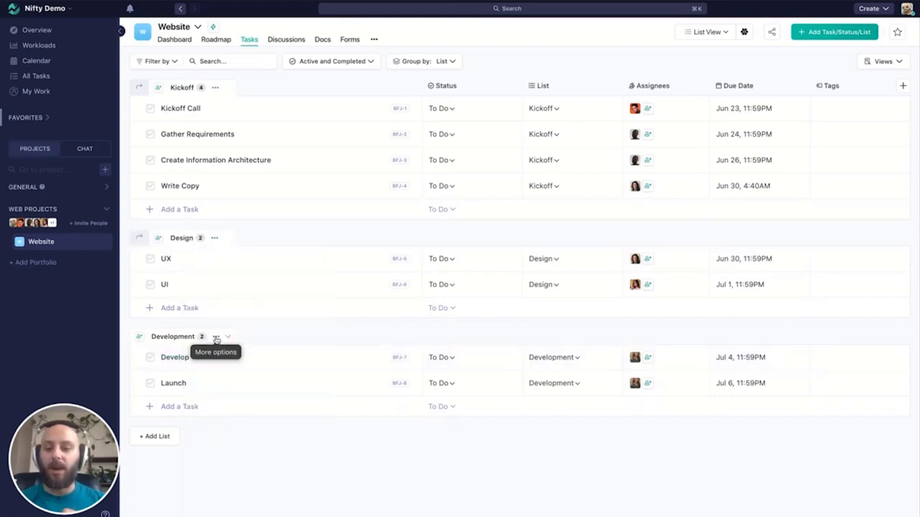
pyautogui.click(217, 339)
pyautogui.click(292, 288)
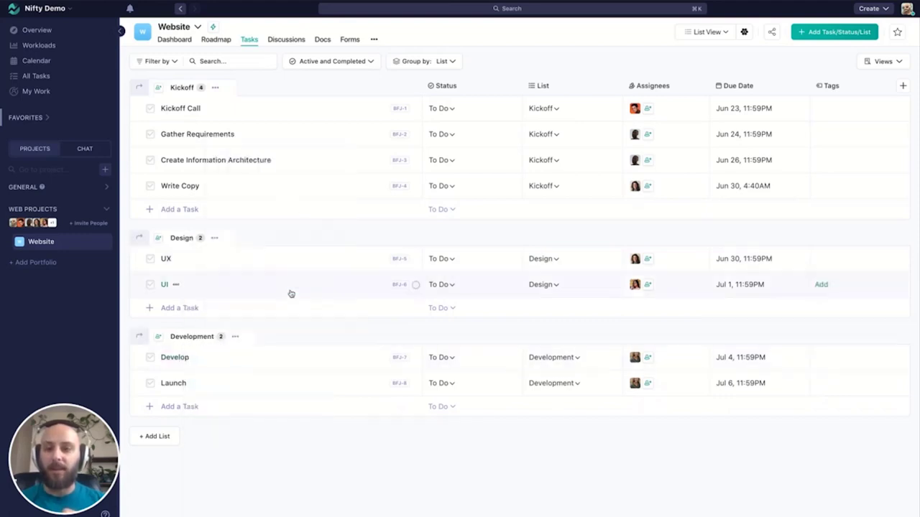
# Mark the Kickoff Call task complete from the Kickoff milestone's details on the Roadmap
pyautogui.click(214, 40)
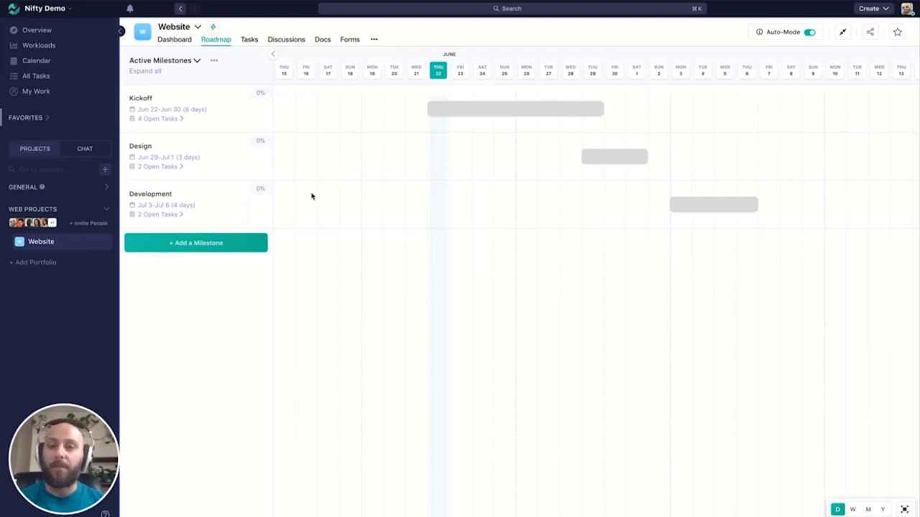
pyautogui.click(461, 116)
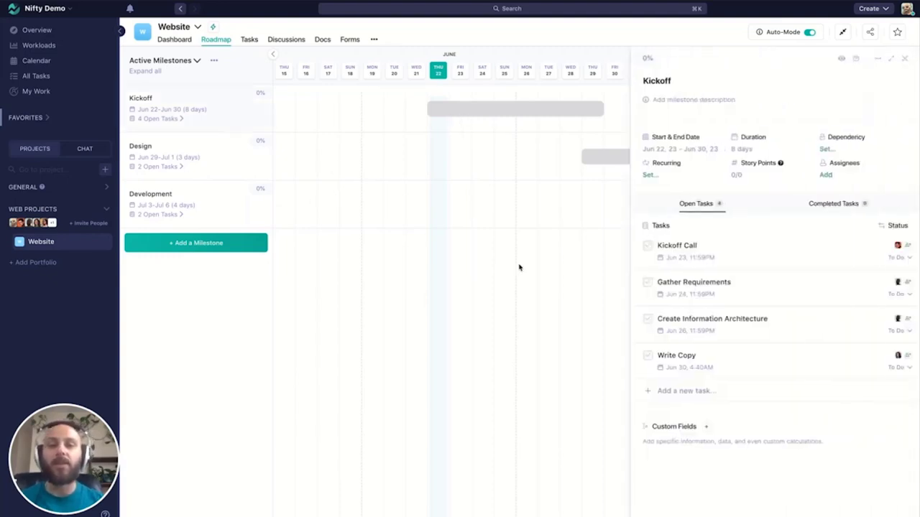
pyautogui.click(649, 246)
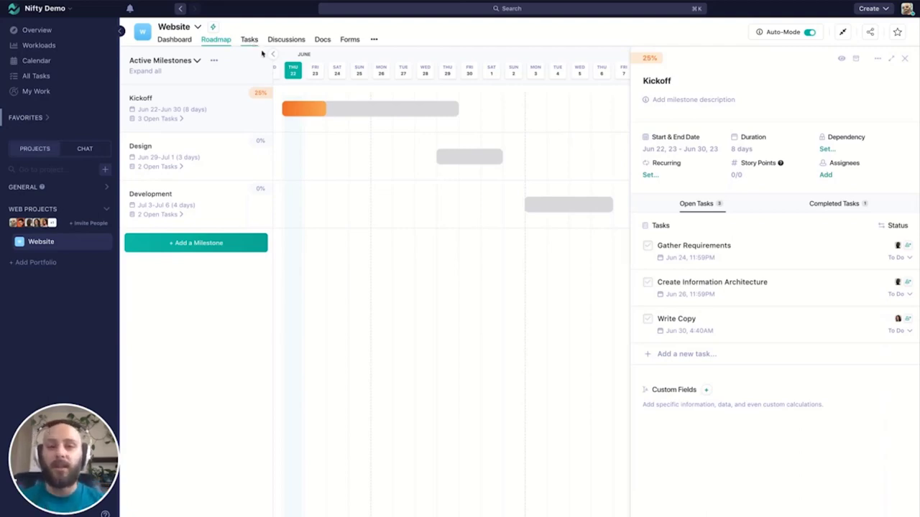
# Reopen the completed Kickoff Call task and return to the Kickoff milestone's details
pyautogui.click(850, 204)
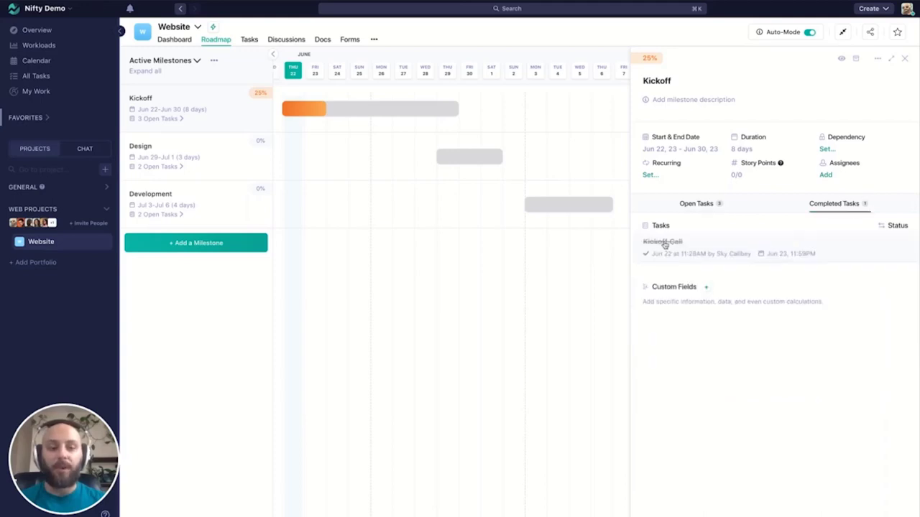
pyautogui.click(663, 245)
pyautogui.click(651, 85)
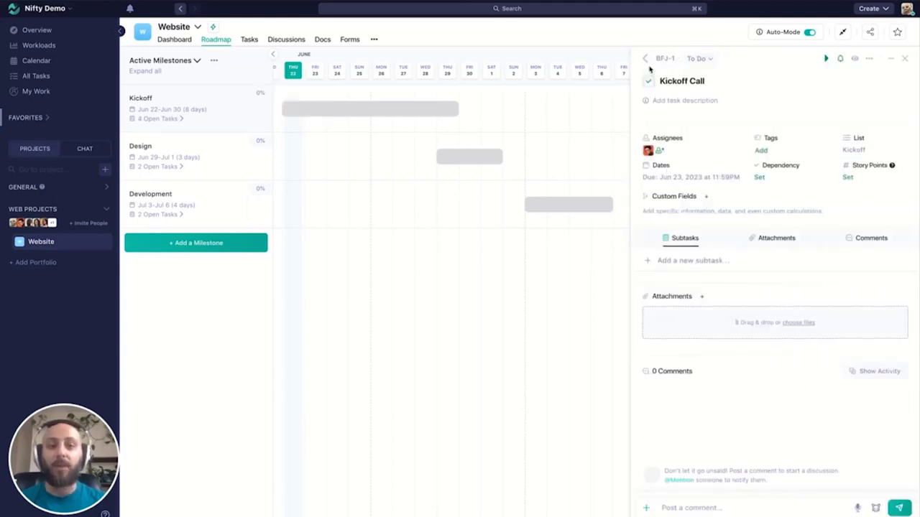
pyautogui.click(644, 59)
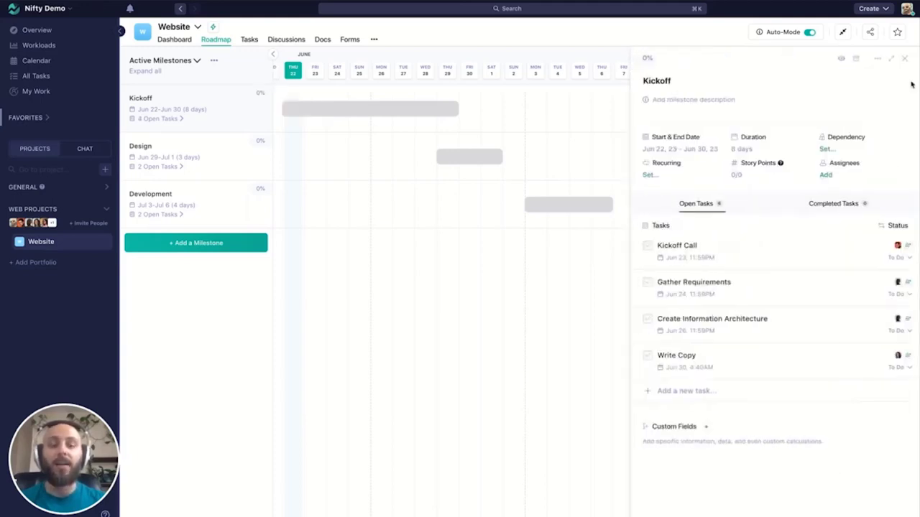
# Open the Website project's options
pyautogui.click(198, 27)
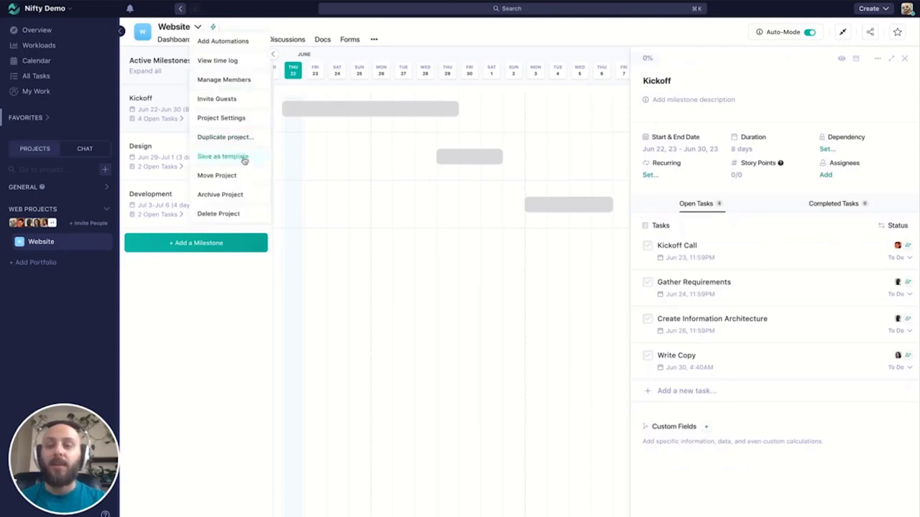